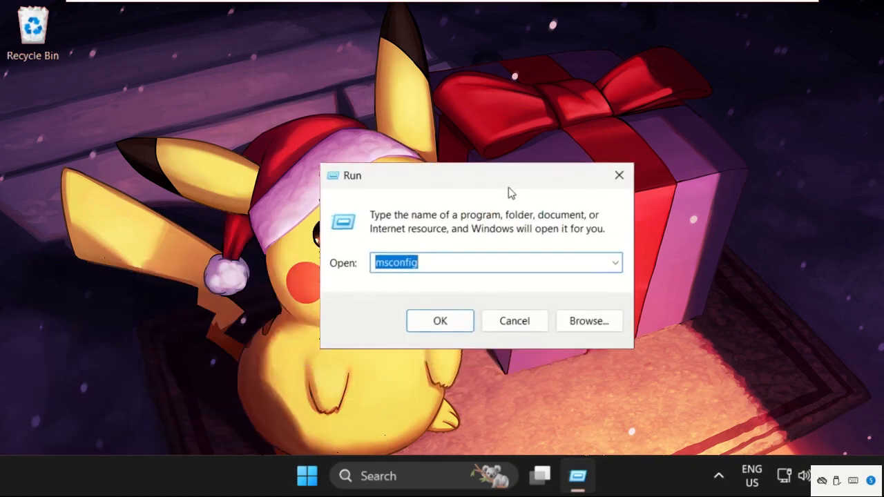
Launch Registry Editor by running regedit and allow it to make changes to the device.
key("BackSpace")
type("re")
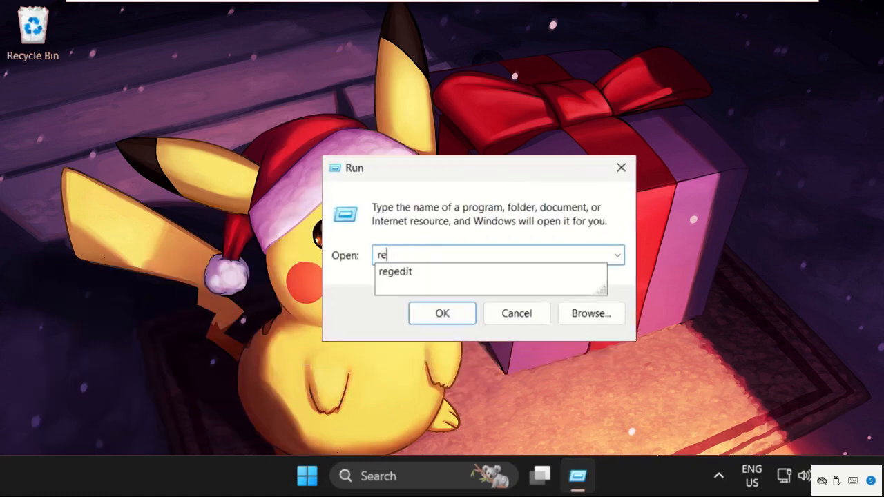
type("gedit")
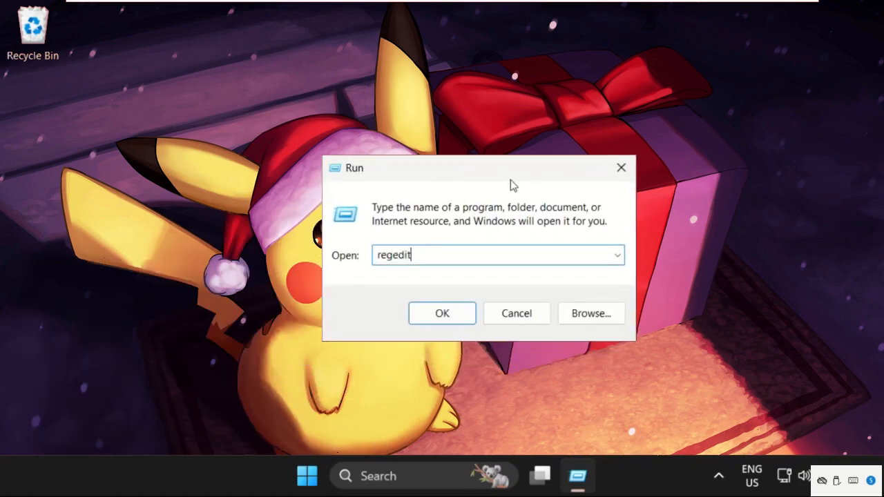
left_click(443, 315)
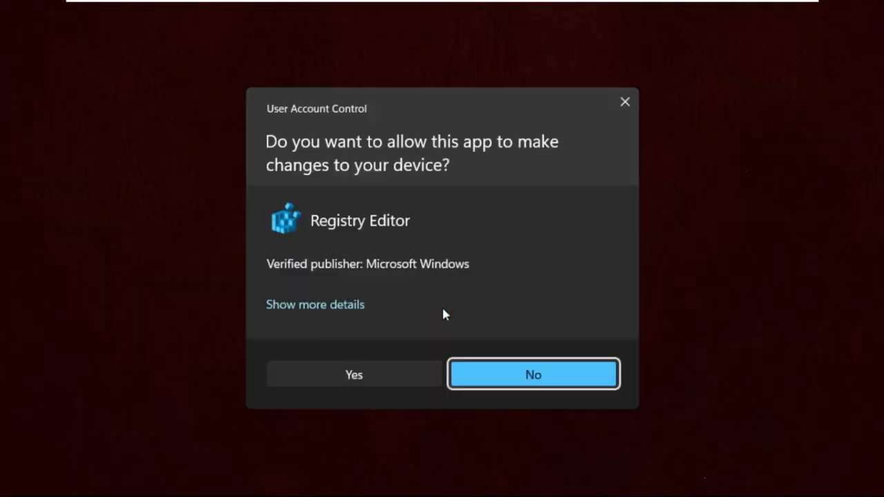
left_click(362, 367)
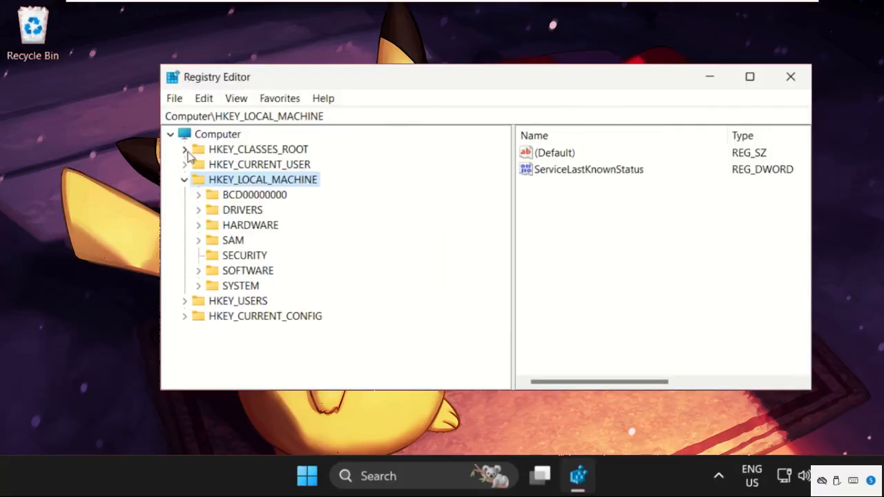
Shrink the Registry Editor window slightly and reposition it on the desktop.
mouse_move(332, 86)
left_mouse_down()
mouse_move(488, 89)
mouse_move(359, 61)
mouse_move(320, 92)
left_mouse_up()
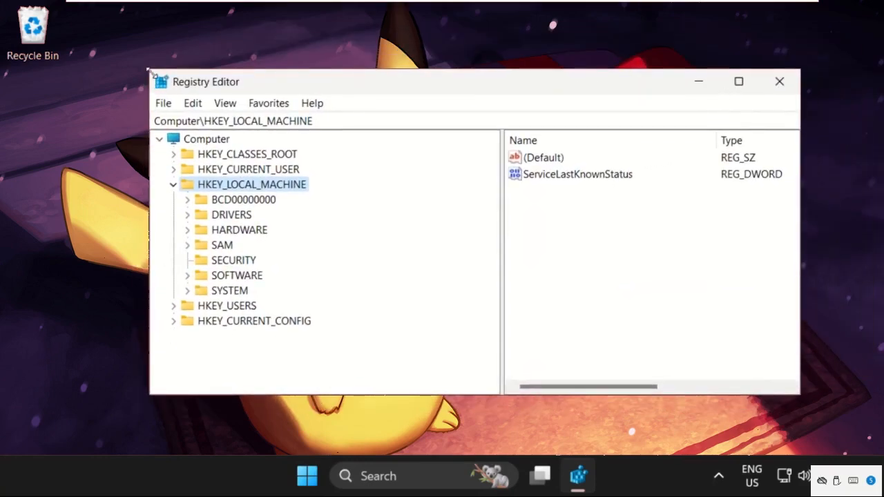
left_click_drag(152, 73, 191, 117)
left_click_drag(377, 133, 367, 102)
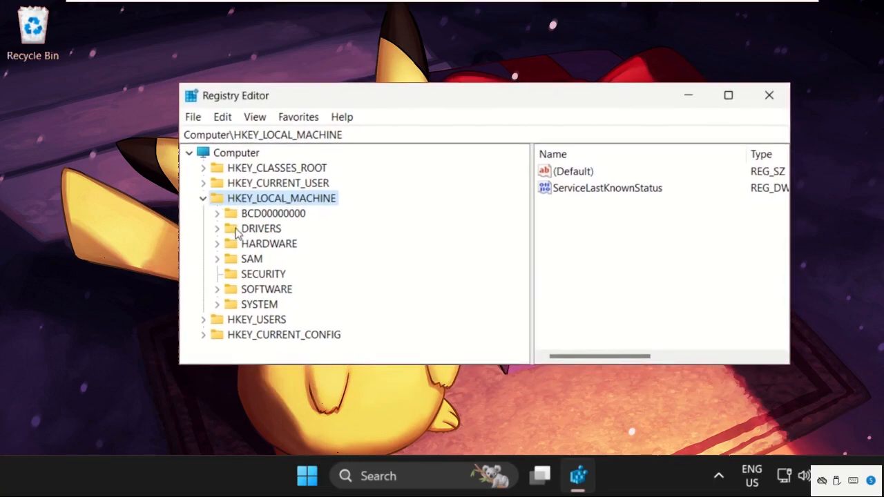
Go to the registry key HKEY_LOCAL_MACHINE\SYSTEM\ControlSet001\Services\Ndu.
left_click(218, 304)
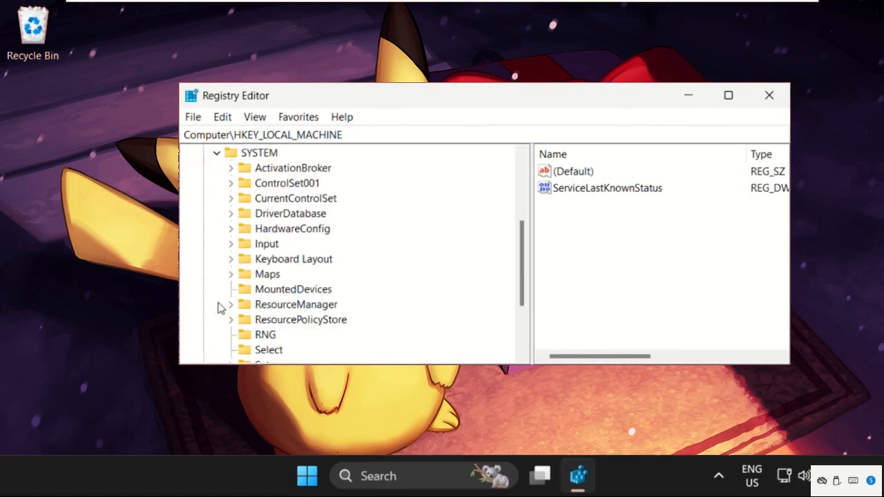
left_click(231, 184)
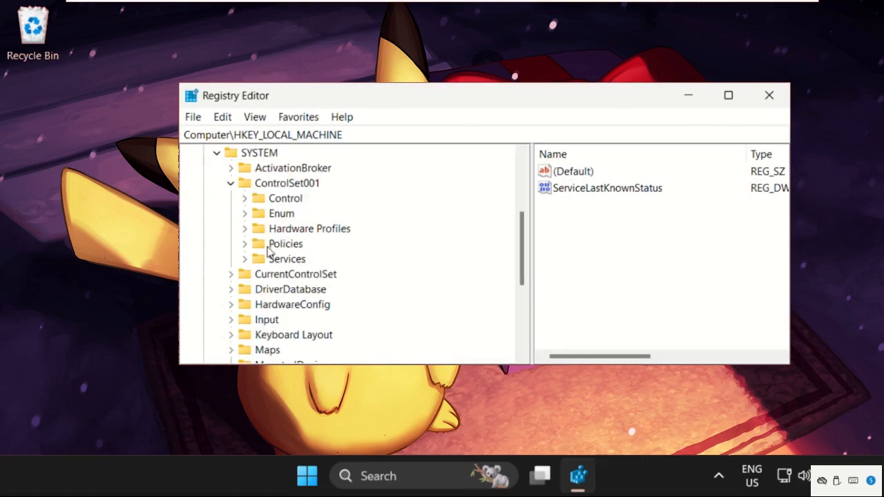
left_click(246, 261)
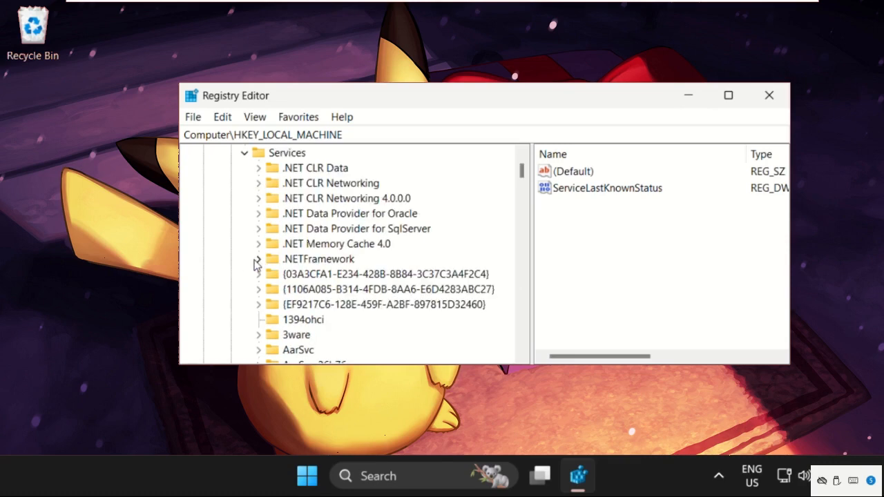
scroll(330, 306, "down", 4)
left_click(329, 306)
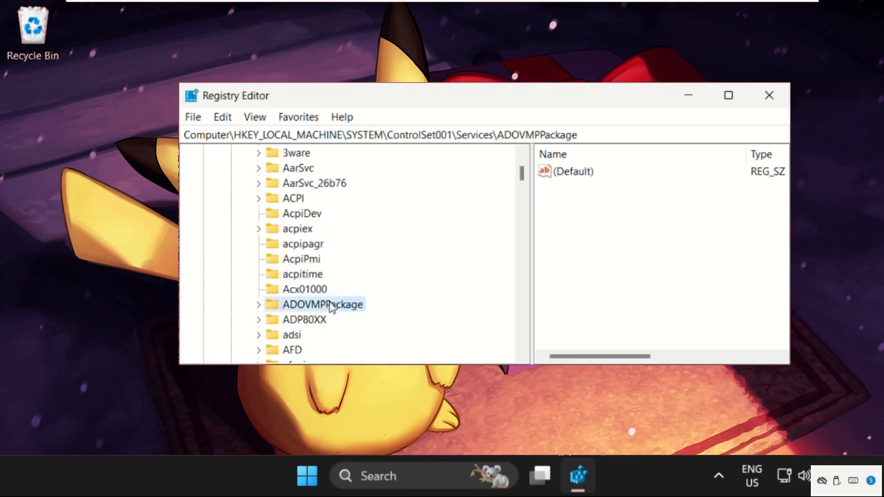
type("natu")
scroll(330, 307, "down", 8)
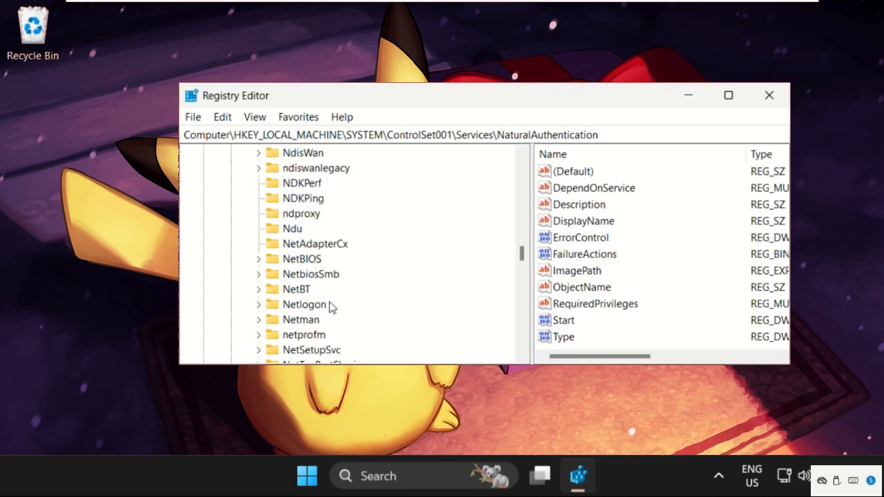
left_click(292, 230)
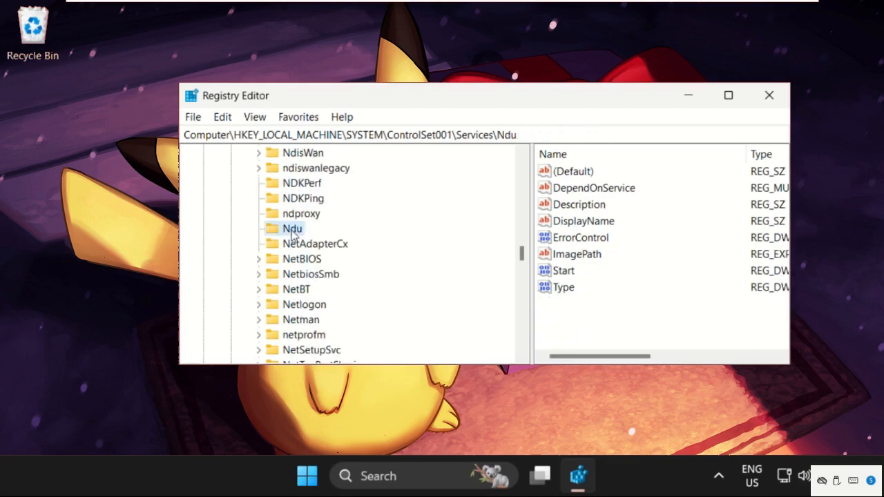
Set the Start DWORD value of the Ndu key to 4.
left_click(570, 275)
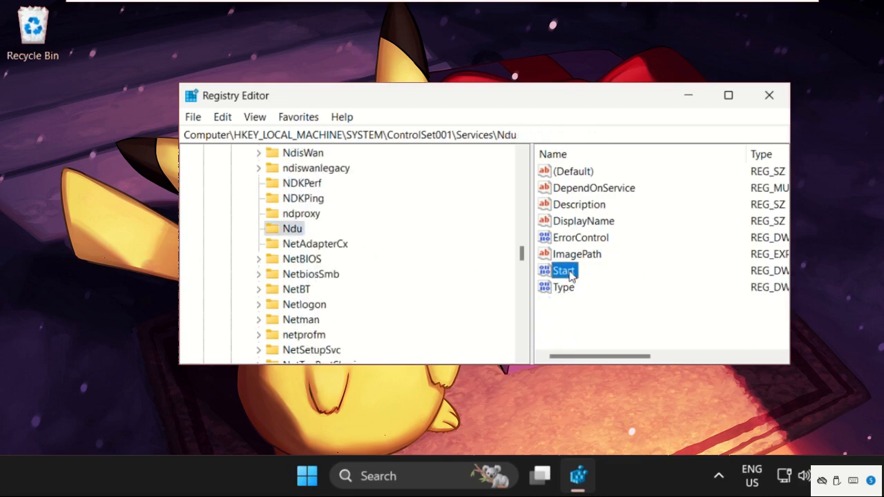
right_click(587, 275)
left_click(611, 280)
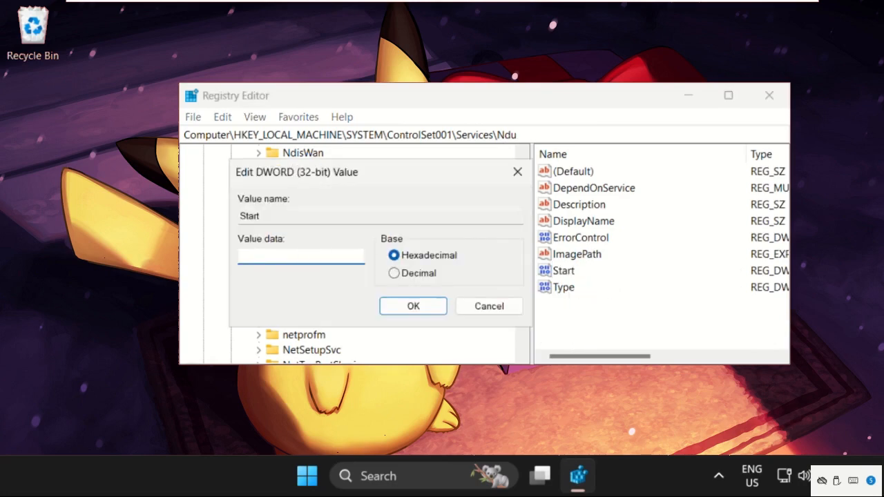
type("4")
left_click(398, 308)
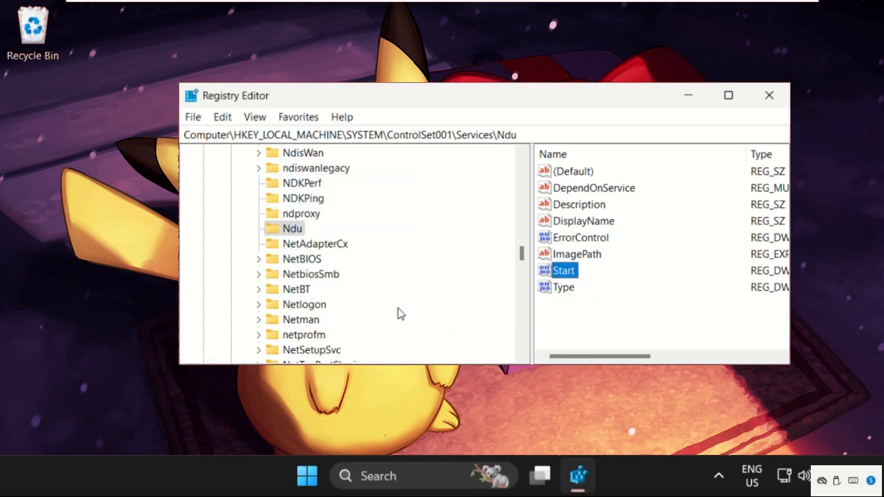
Collapse the Services, ControlSet001, SYSTEM and HKEY_LOCAL_MACHINE branches of the registry tree.
left_click_drag(525, 255, 525, 169)
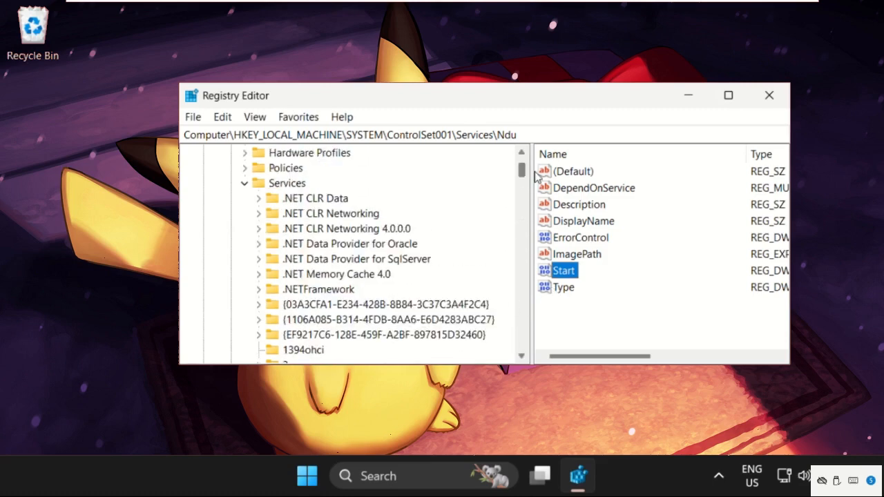
left_click(244, 183)
scroll(250, 198, "up", 4)
left_click(231, 290)
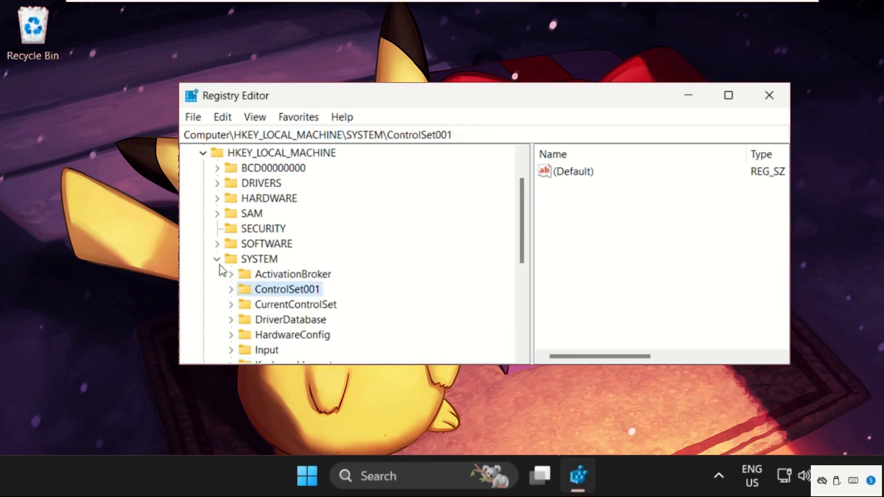
left_click(217, 259)
left_click(203, 199)
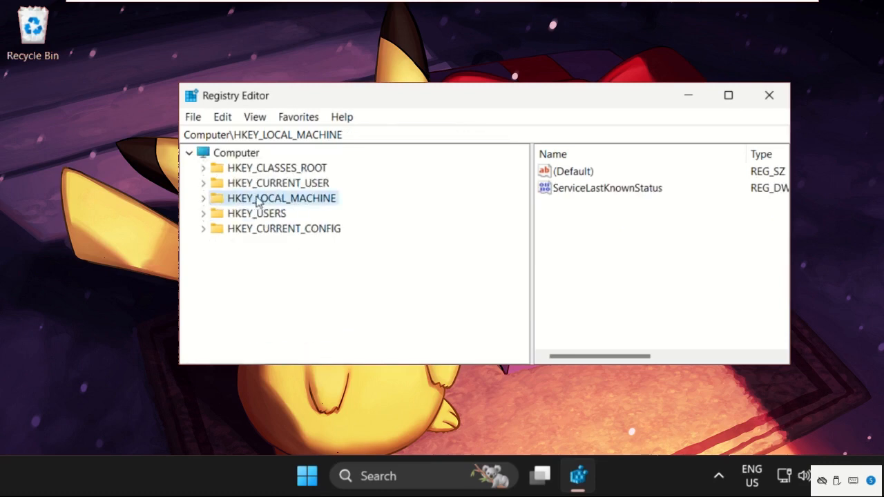
Expand the registry tree down to HKEY_LOCAL_MACHINE\SYSTEM\ControlSet001\Control.
left_click(203, 199)
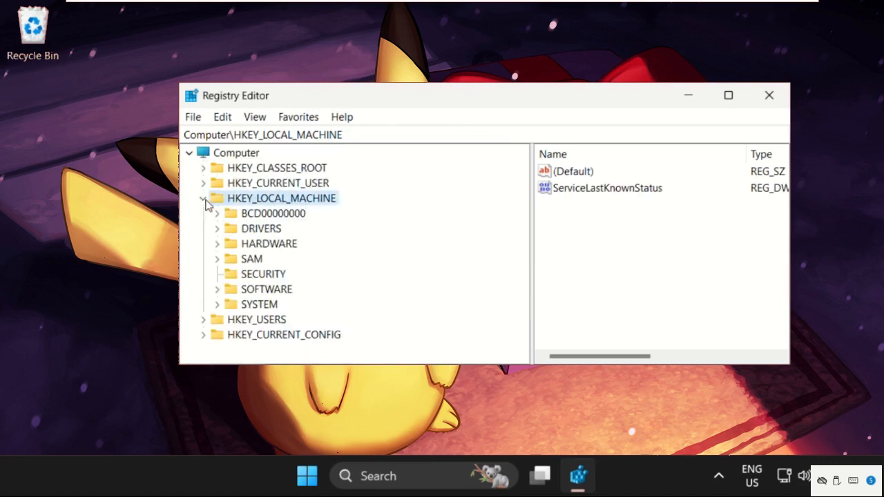
left_click(217, 305)
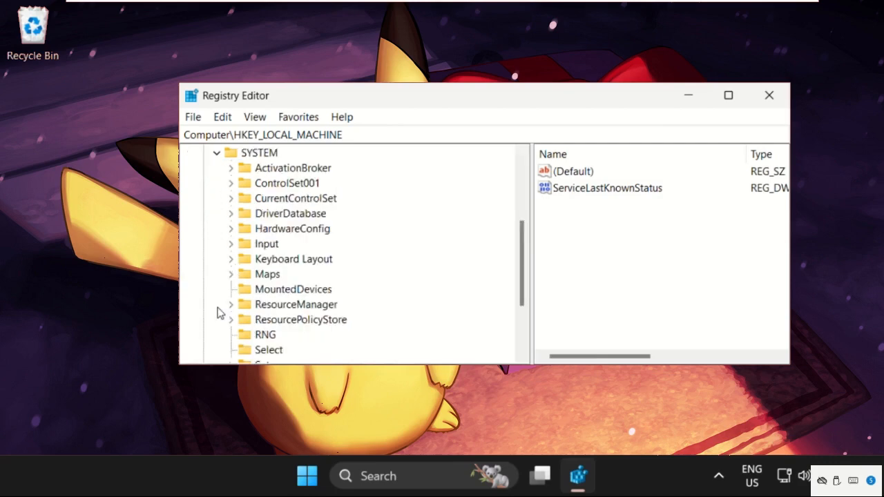
left_click(231, 184)
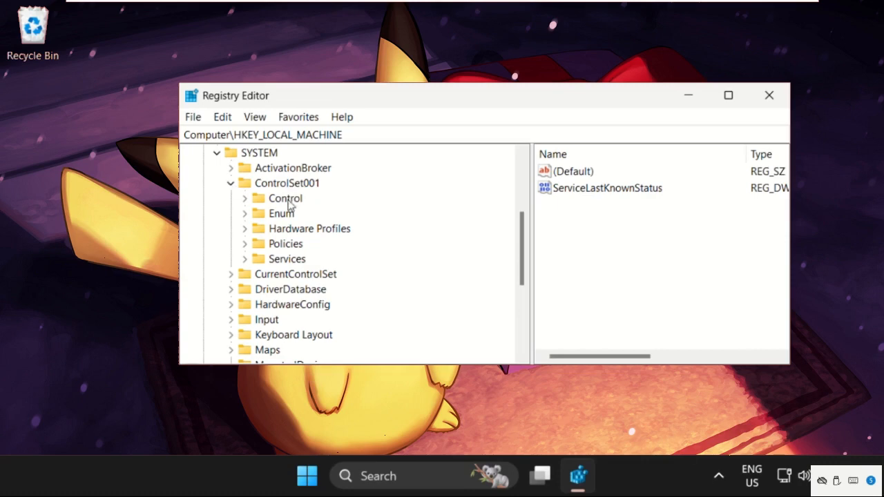
left_click(245, 199)
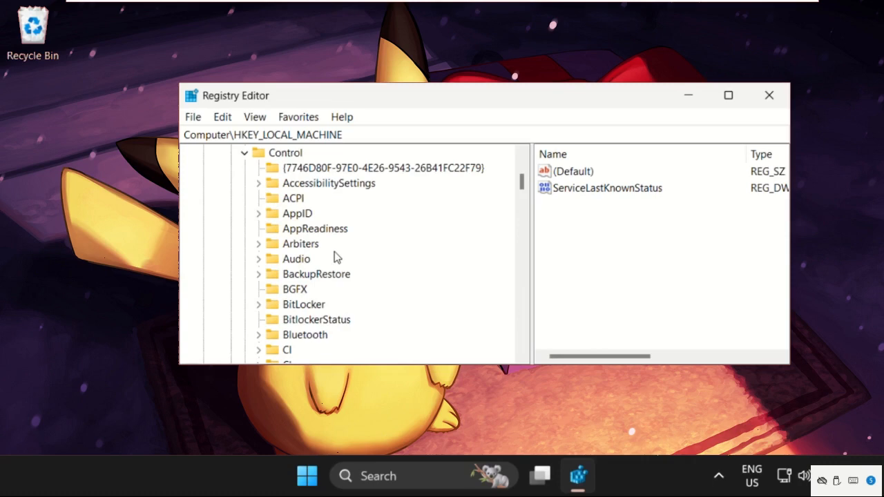
Within the Control branch, expand Session Manager and select its Memory Management key.
left_click(305, 250)
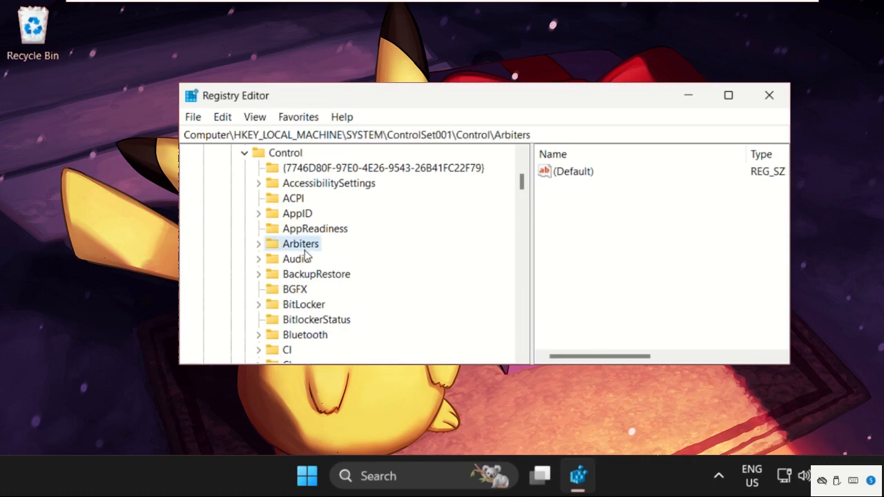
type("scm")
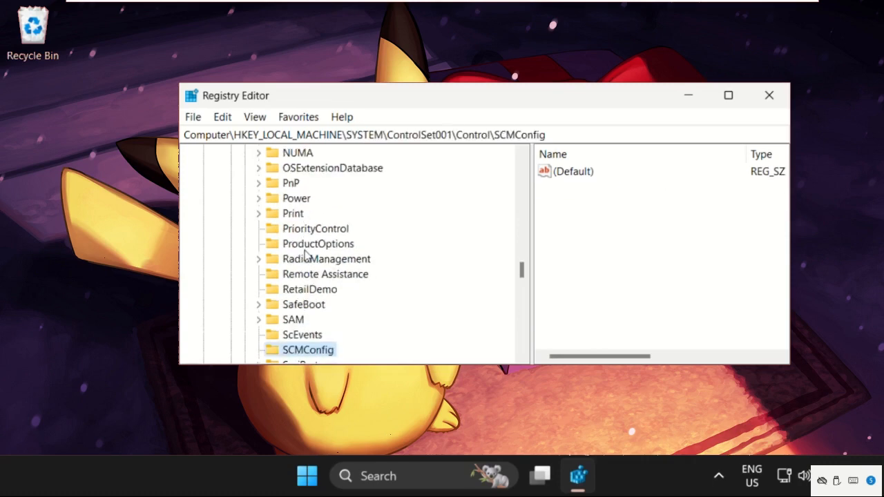
scroll(306, 256, "down", 2)
scroll(310, 300, "down", 2)
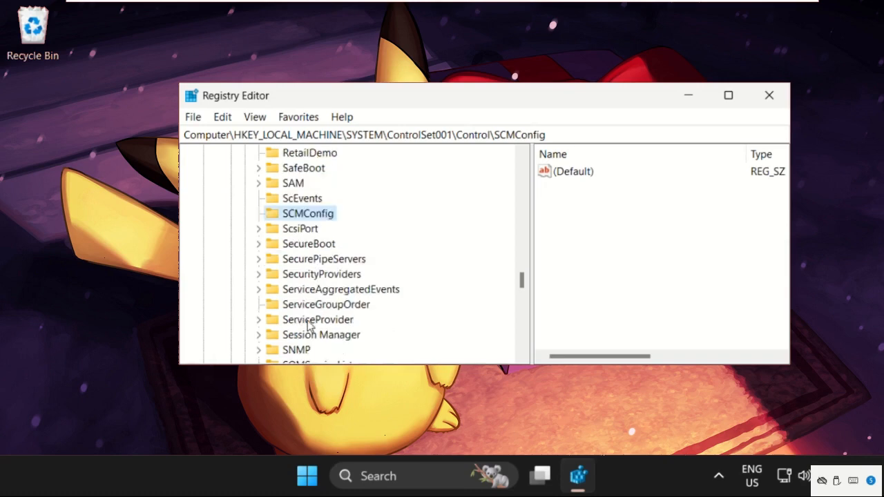
left_click(317, 290)
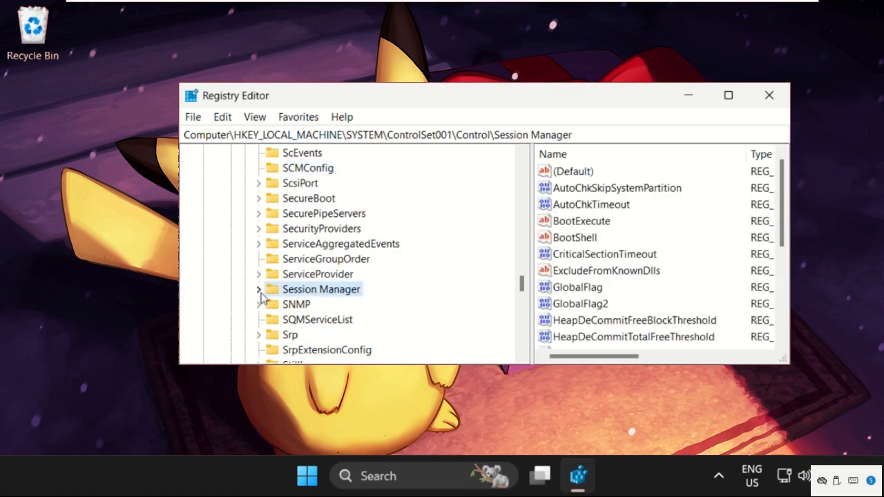
left_click(260, 291)
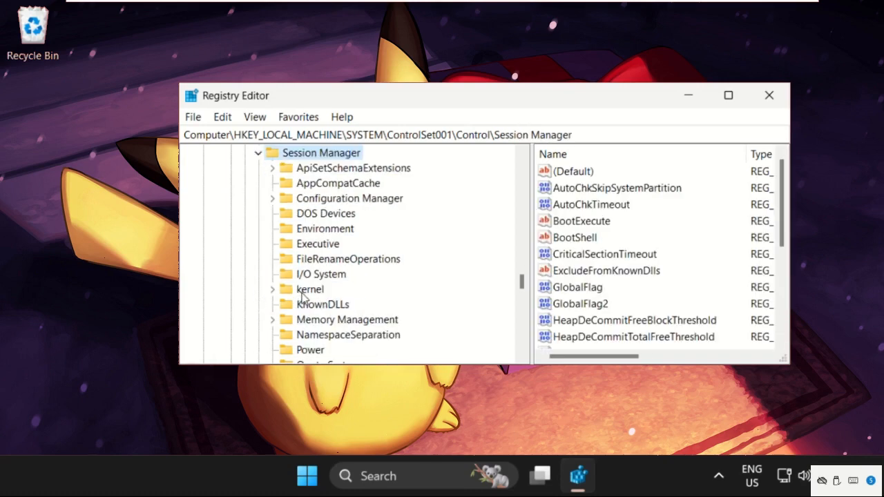
scroll(304, 296, "down", 2)
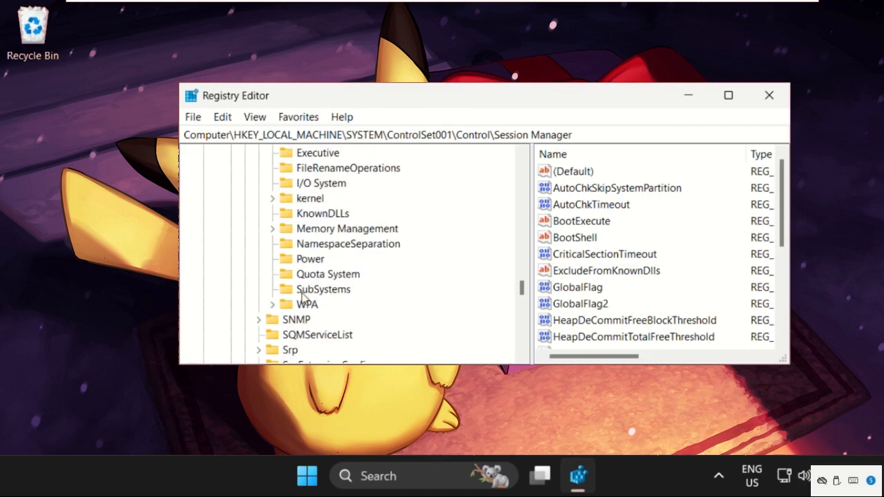
left_click(272, 229)
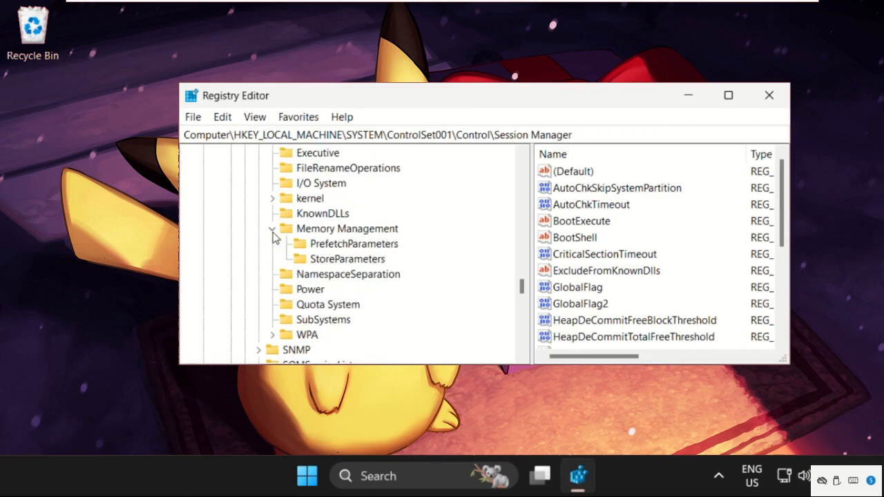
left_click(322, 234)
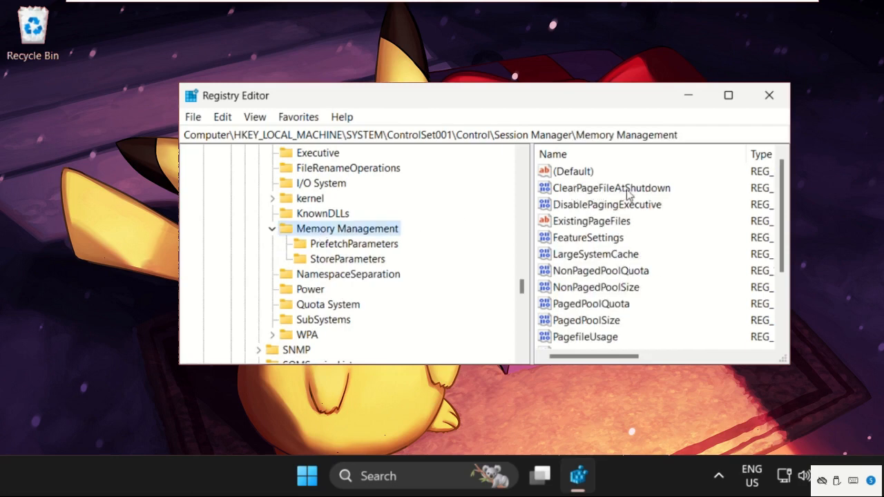
Set the ClearPageFileAtShutdown DWORD value of the Memory Management key to 1 and close Registry Editor.
left_click(593, 192)
right_click(593, 192)
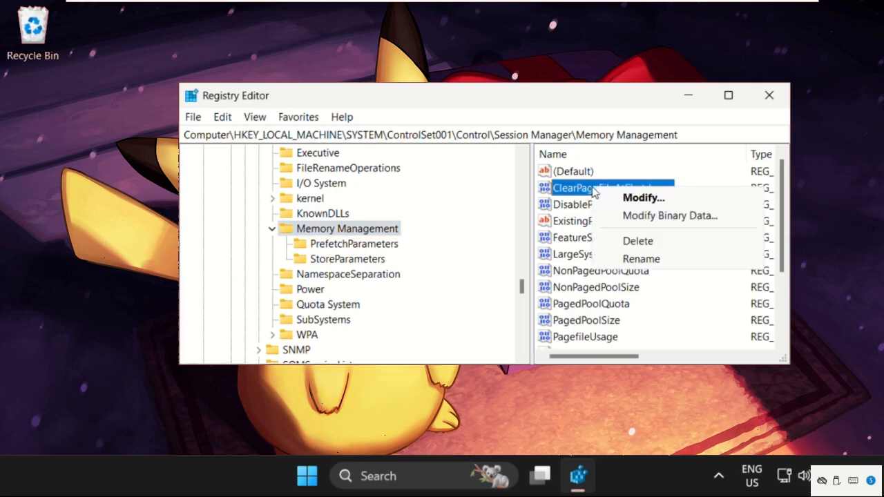
left_click(642, 197)
left_click_drag(361, 184, 477, 28)
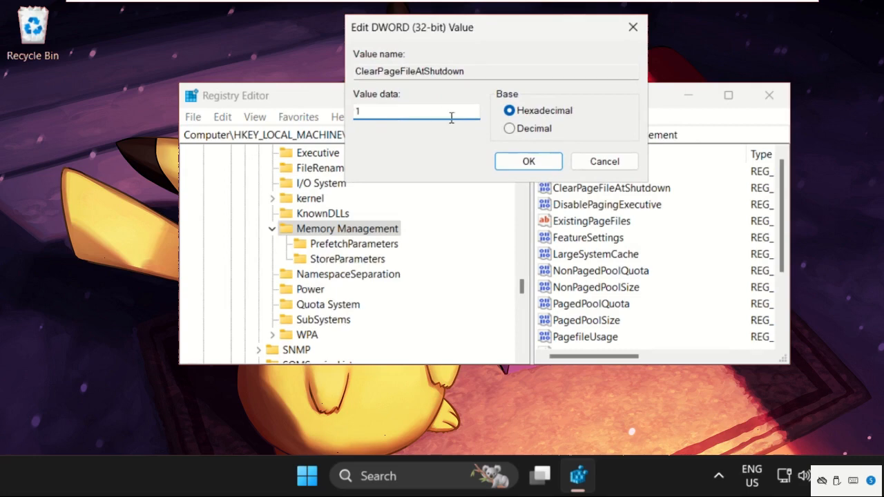
left_click(529, 166)
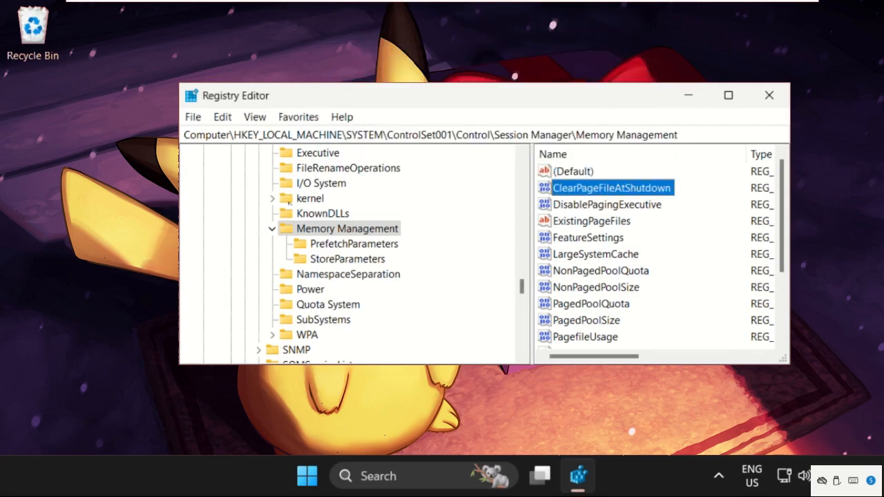
left_click(769, 94)
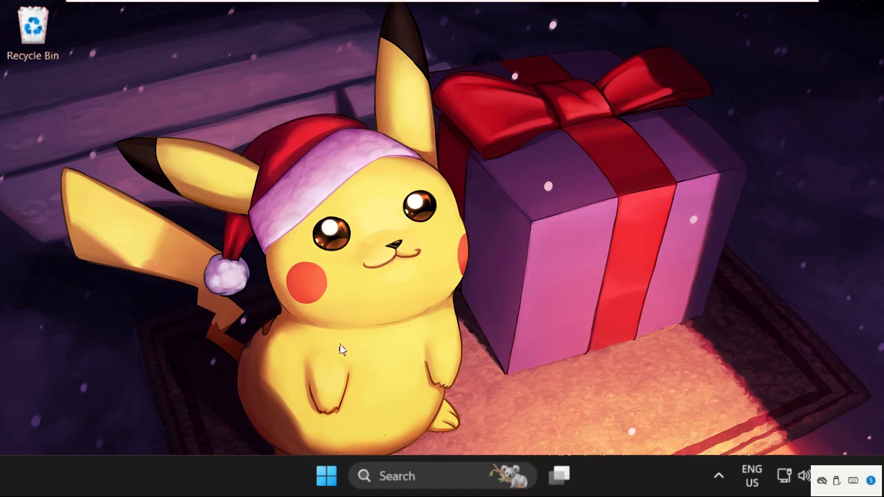
Open the Windows Temp folder by running the command temp.
key("super+r")
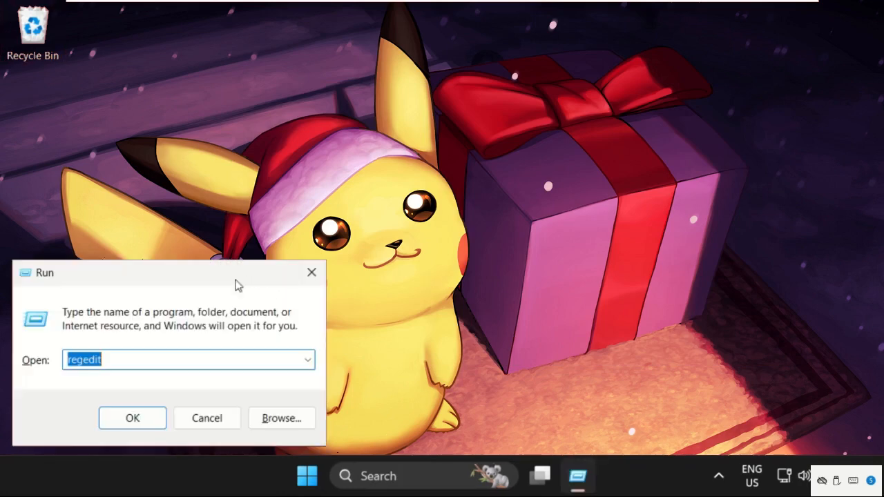
left_click_drag(207, 280, 494, 182)
key("BackSpace")
type("te")
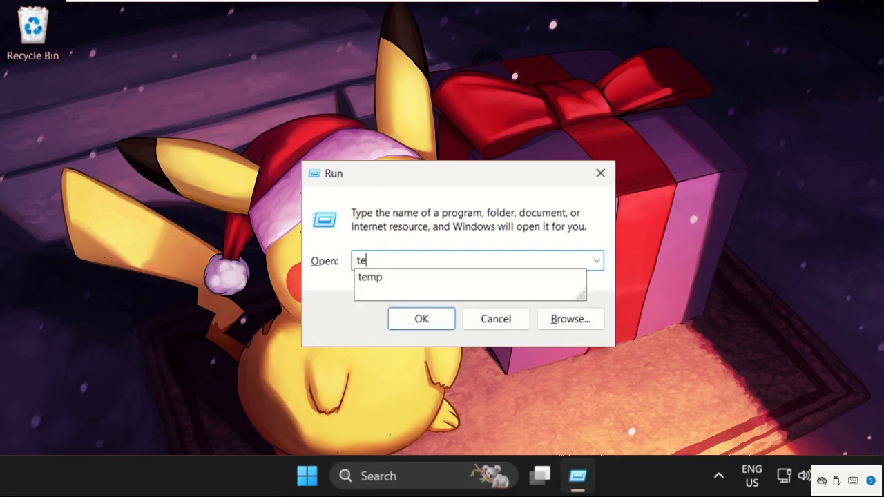
type("mp")
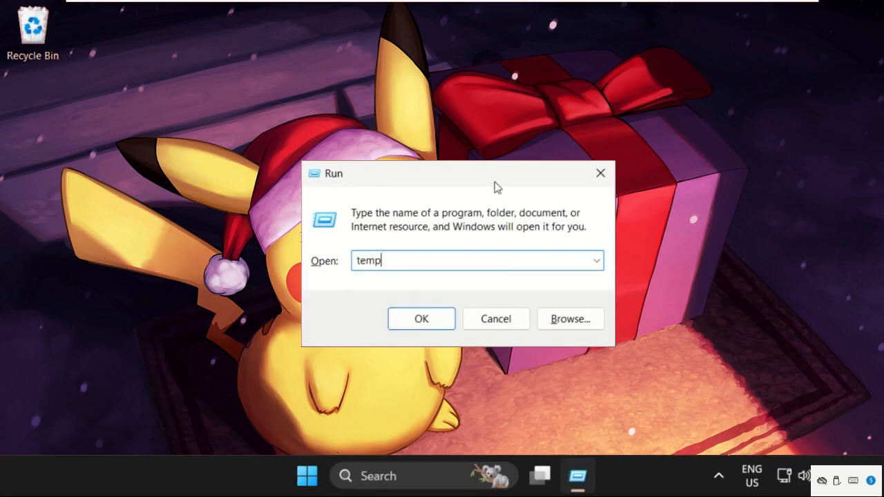
left_click(429, 319)
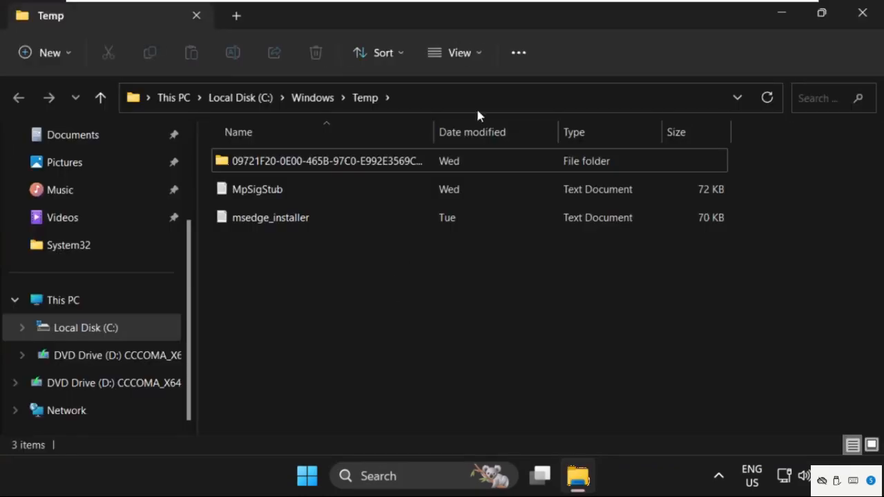
Delete all items in the Windows Temp folder and close its window.
double_click(554, 27)
left_click_drag(503, 304, 433, 203)
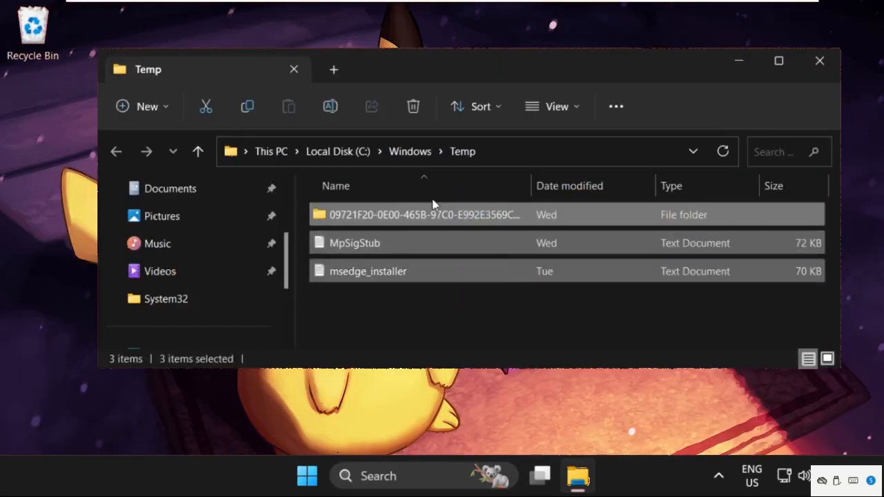
right_click(395, 238)
left_click(525, 258)
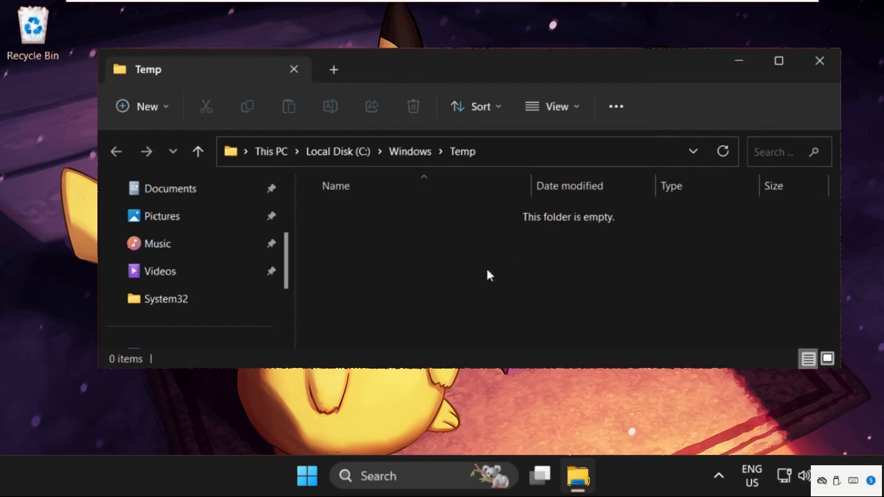
left_click(821, 62)
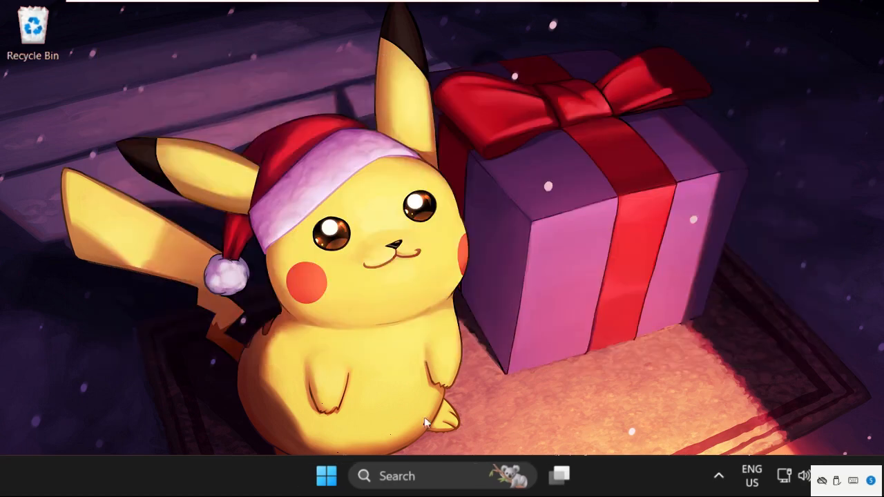
Open the user account's temporary files folder by running the command %temp%.
right_click(326, 476)
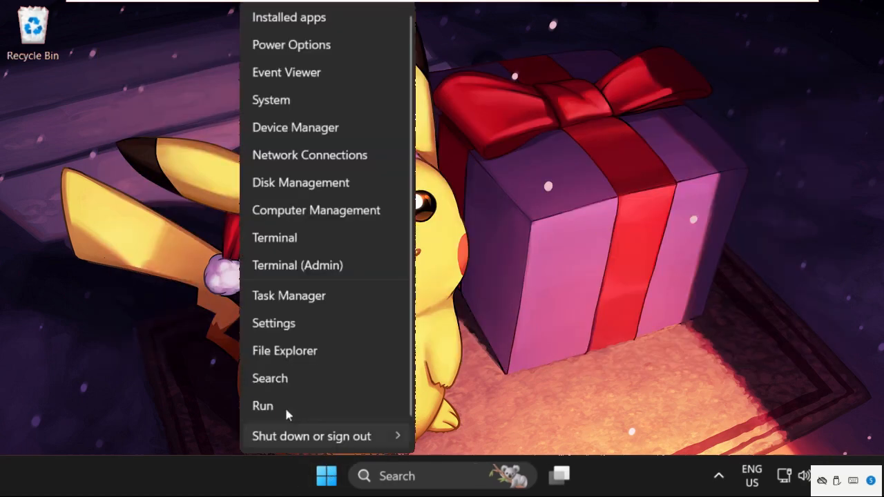
left_click(270, 407)
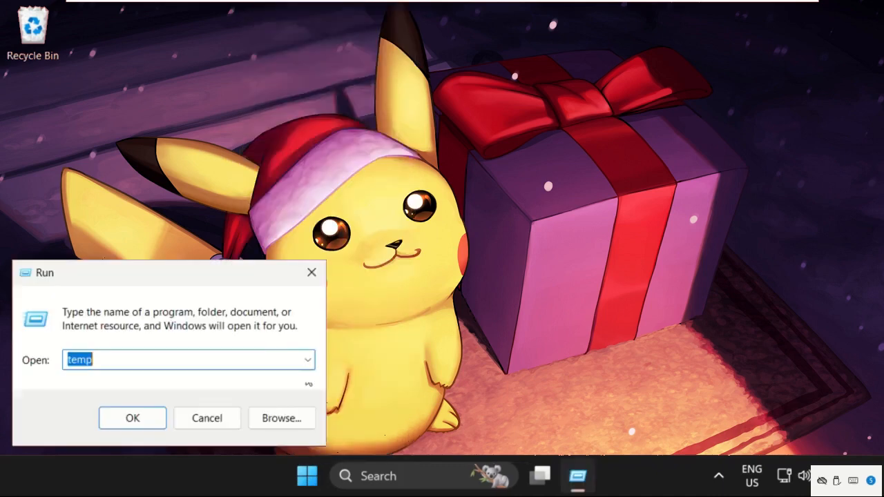
left_click_drag(208, 281, 510, 140)
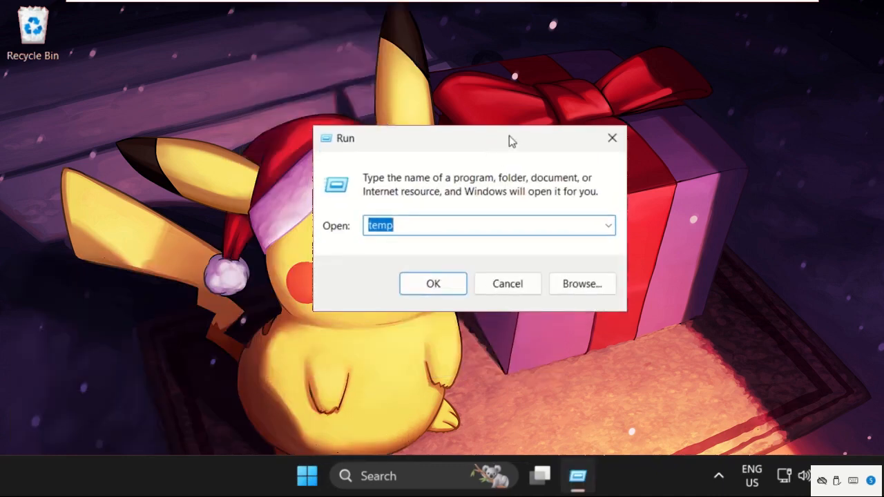
key("BackSpace")
type("%te")
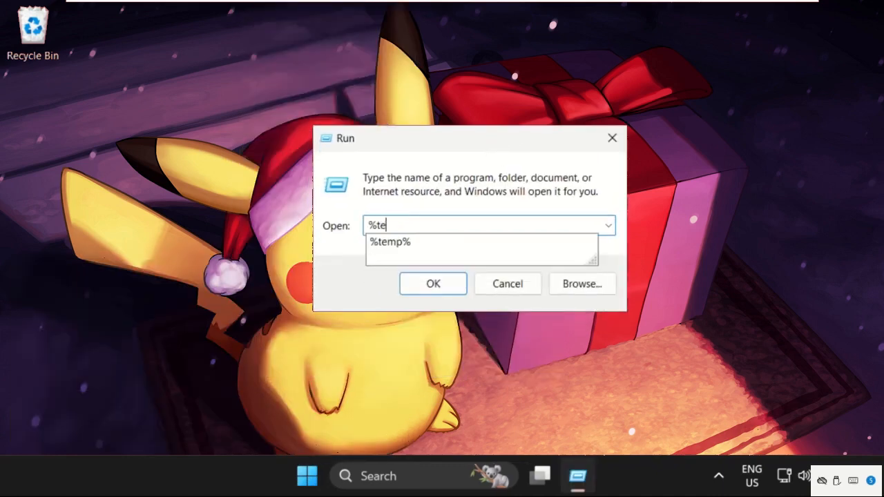
type("mp%")
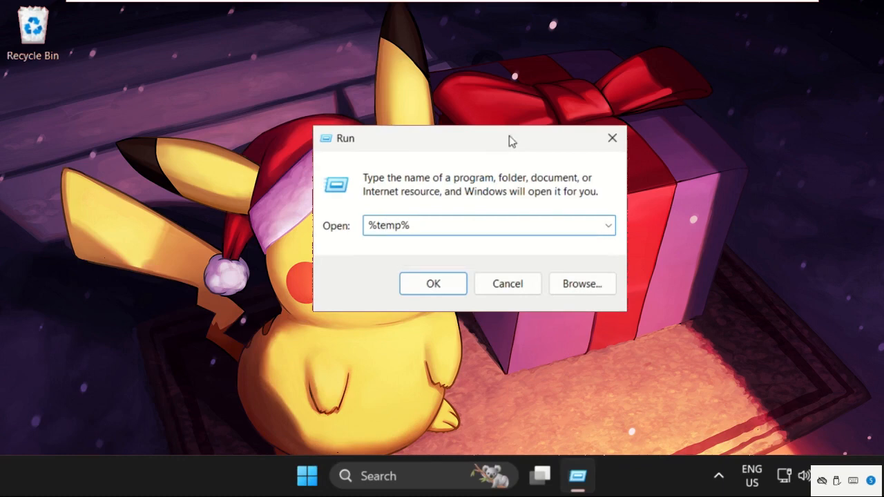
left_click(432, 283)
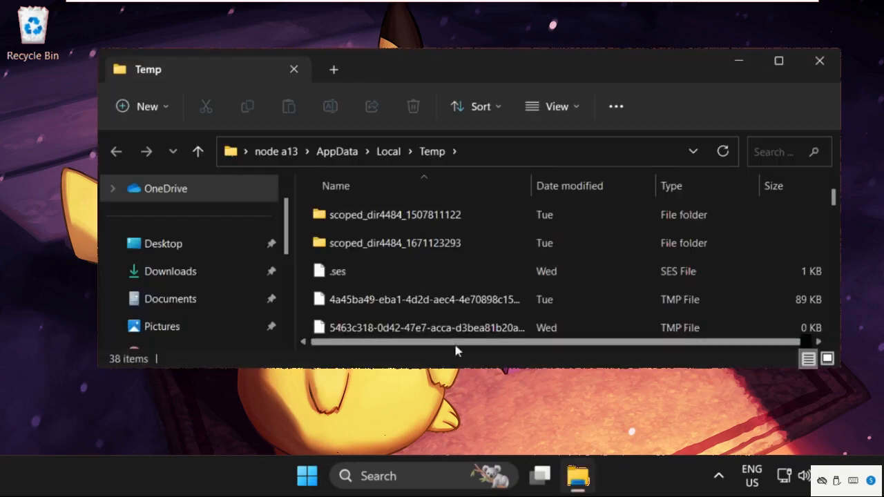
Delete everything in the user's Temp folder, skipping all files that are in use, and close the folder window.
left_click(425, 294)
key("ctrl+a")
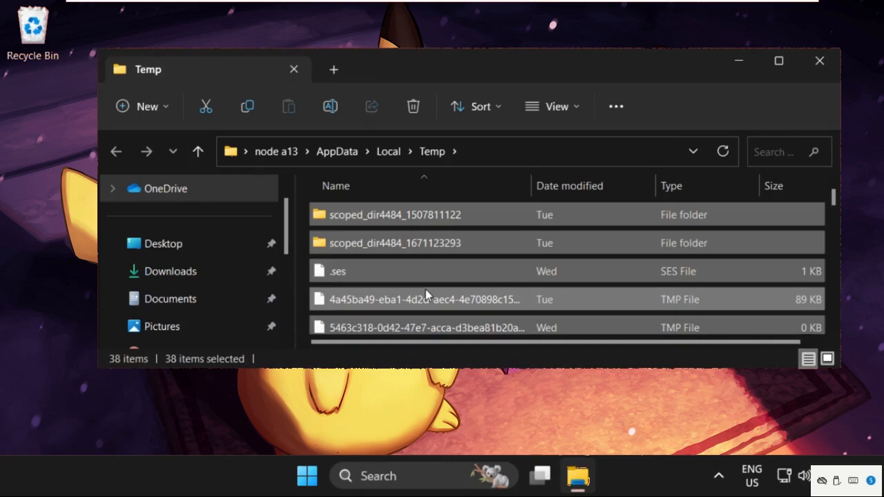
right_click(426, 295)
left_click(598, 306)
left_click(211, 219)
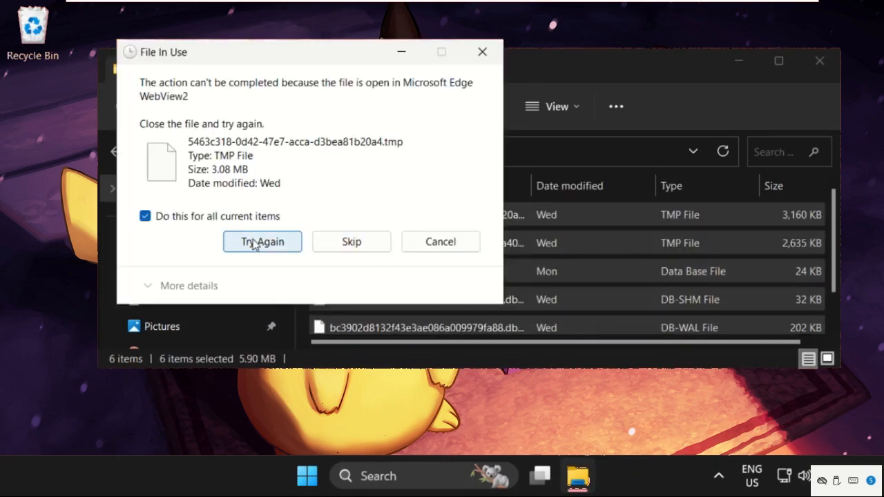
left_click(254, 243)
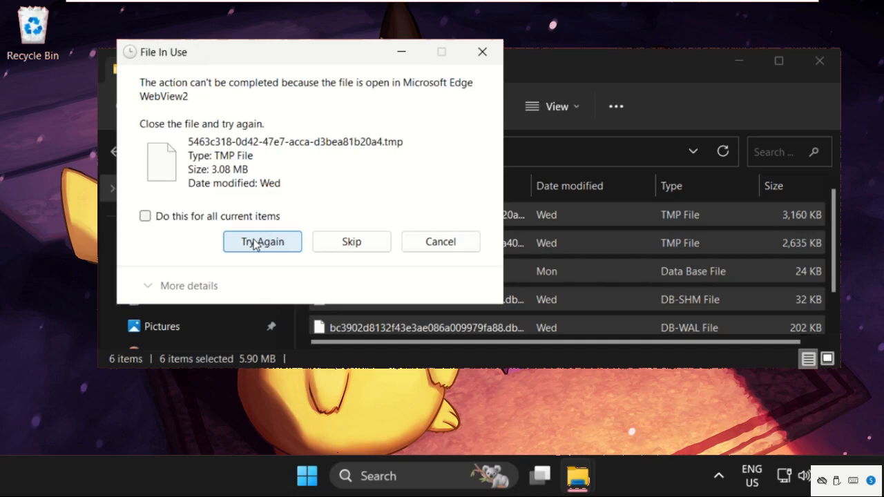
left_click(192, 219)
left_click(351, 243)
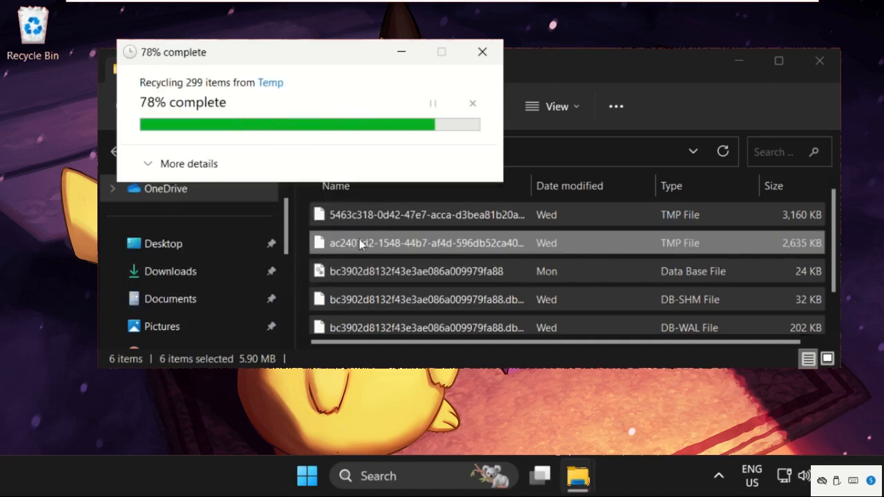
left_click(821, 62)
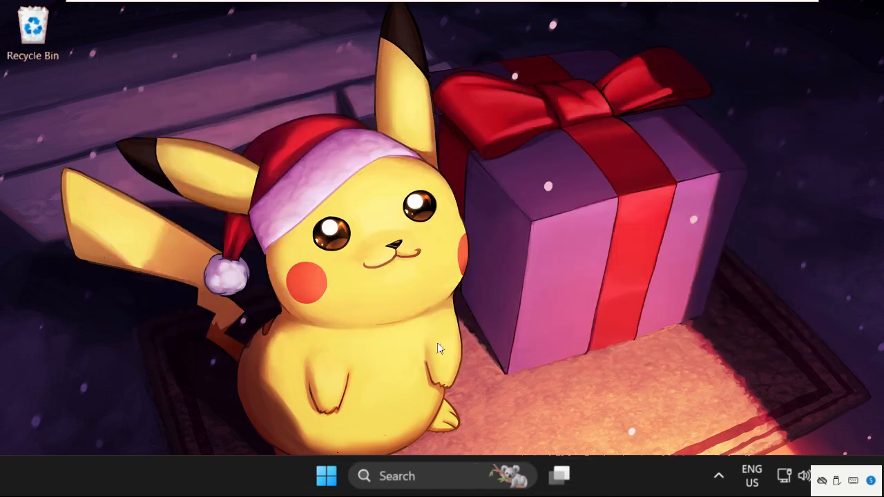
Search Windows for "setting" and open the Settings app.
left_click(399, 469)
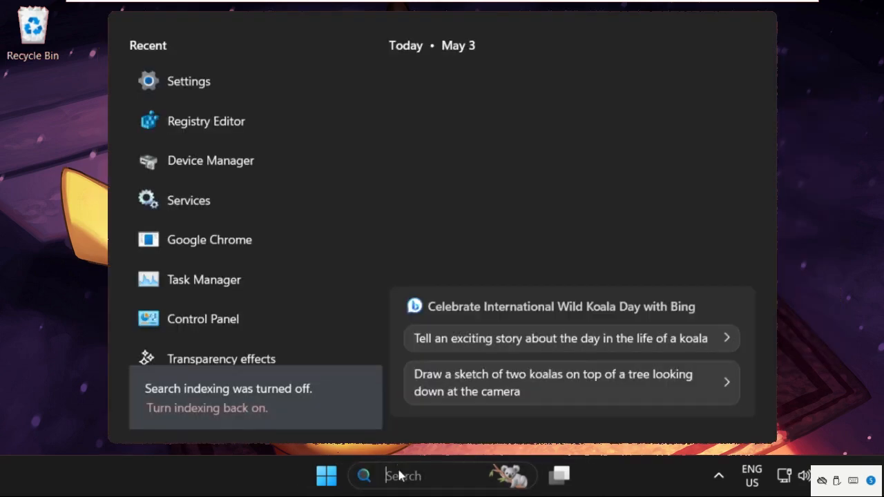
type("setting")
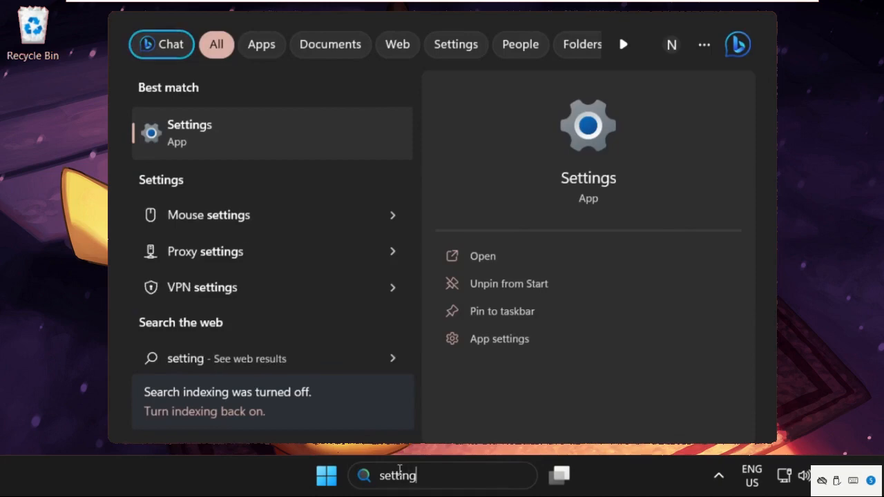
left_click(252, 141)
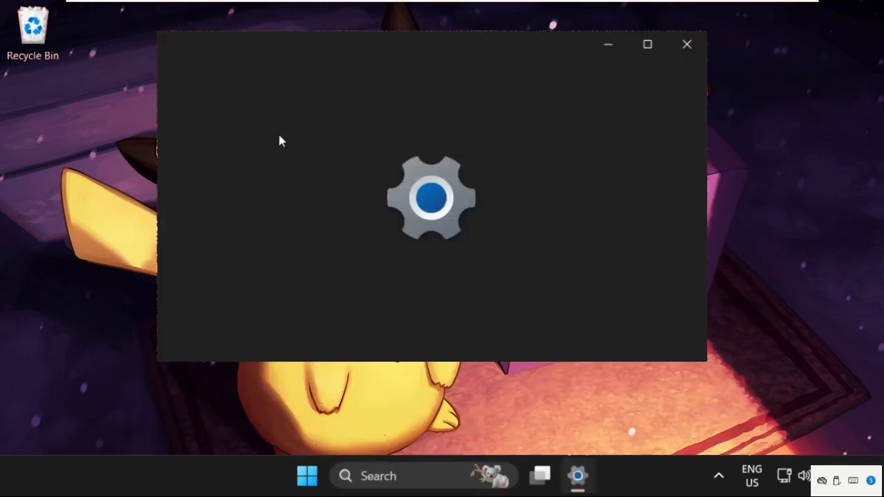
double_click(497, 42)
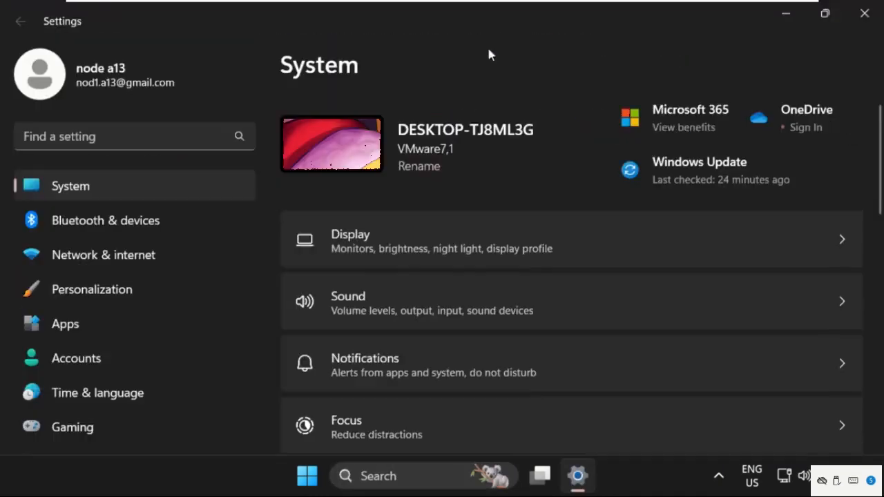
Go to the Startup page within the Apps settings.
left_click(74, 327)
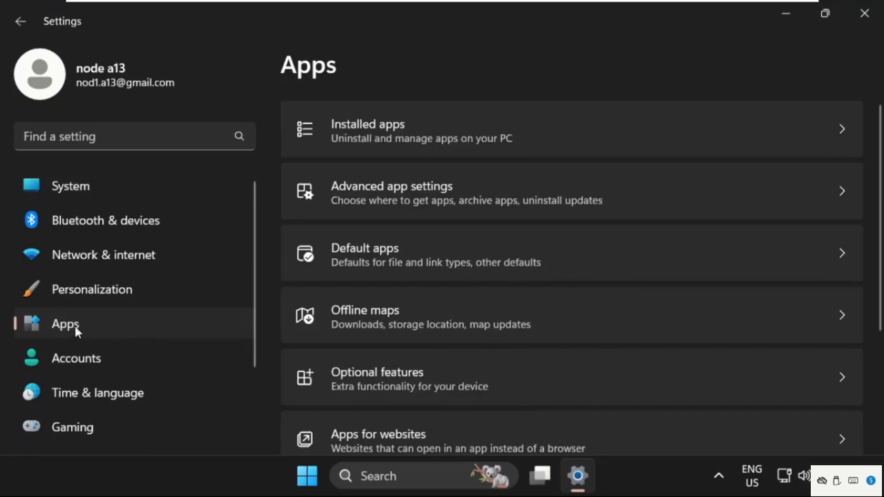
double_click(474, 22)
scroll(413, 262, "down", 5)
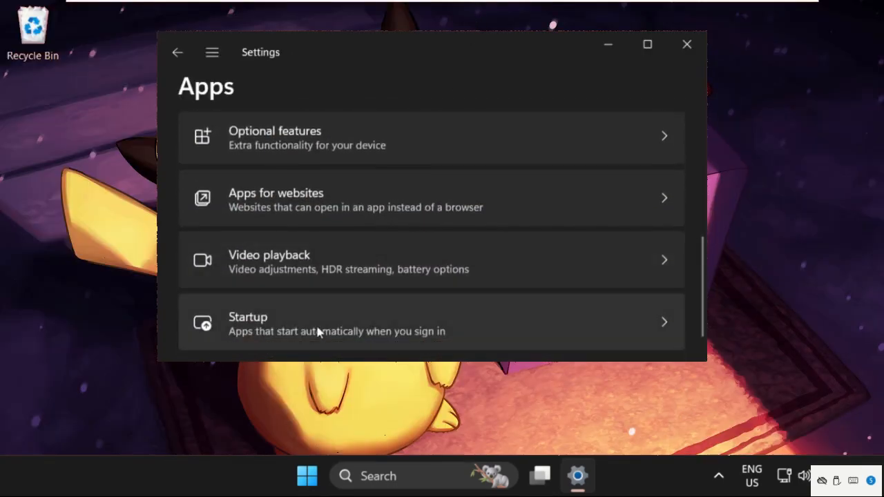
scroll(318, 328, "down", 1)
left_click(299, 313)
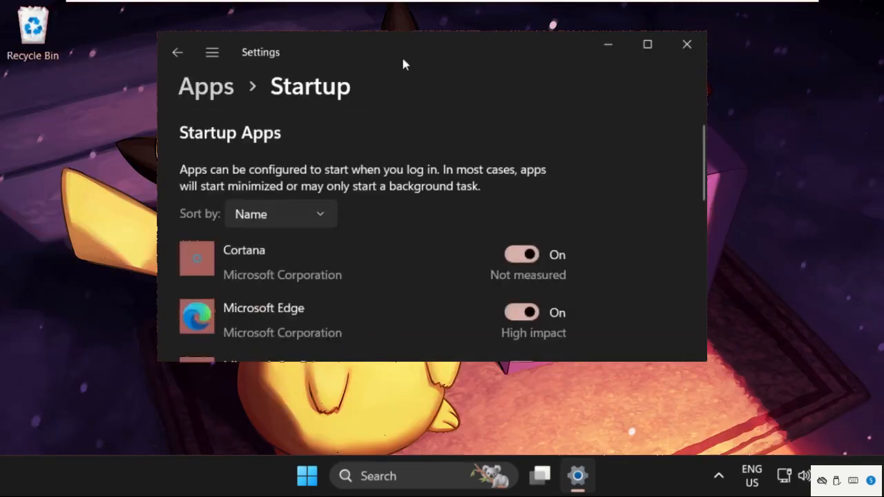
Turn off automatic startup for Microsoft Edge, Microsoft OneDrive, Microsoft Teams and Terminal.
left_click_drag(471, 55, 486, 92)
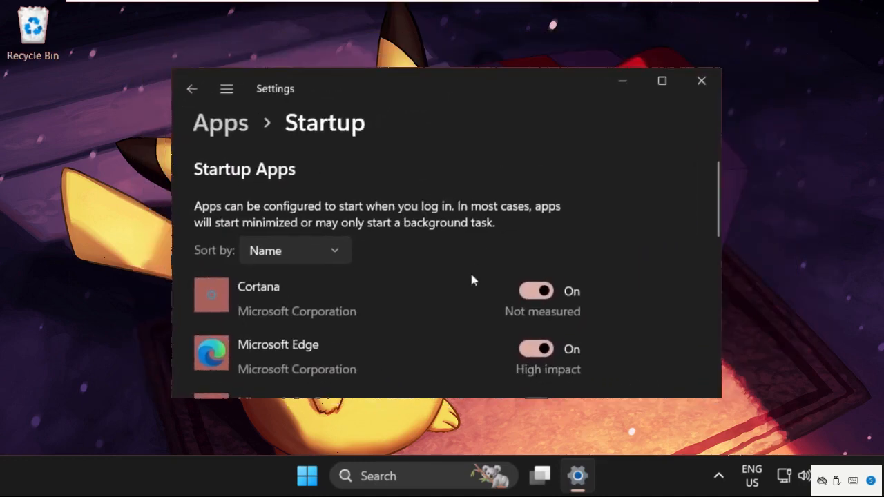
scroll(452, 297, "down", 2)
scroll(398, 266, "up", 1)
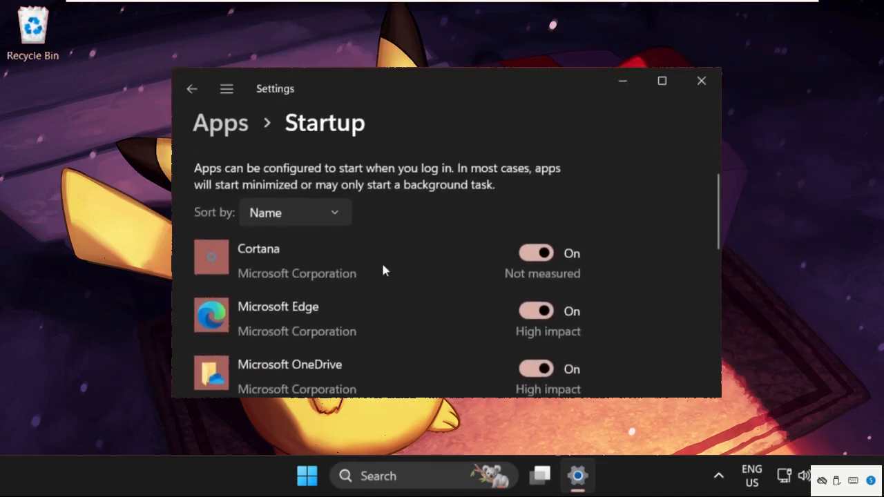
scroll(549, 299, "down", 1)
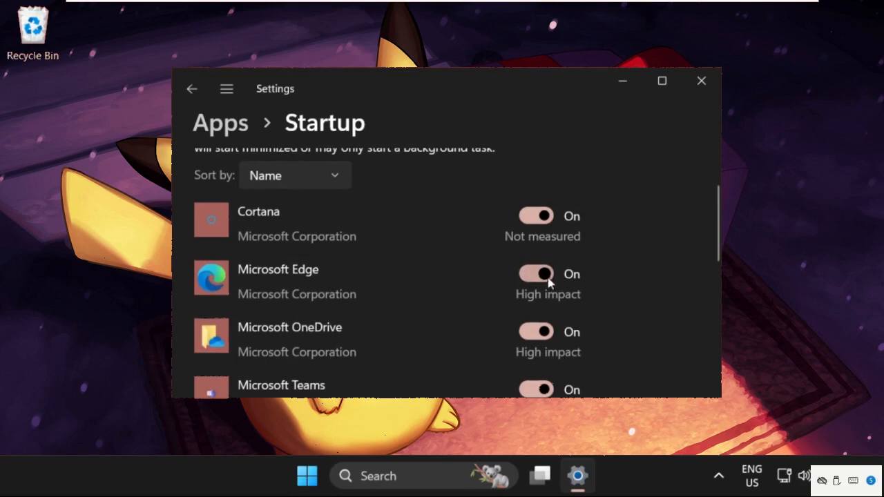
left_click(546, 276)
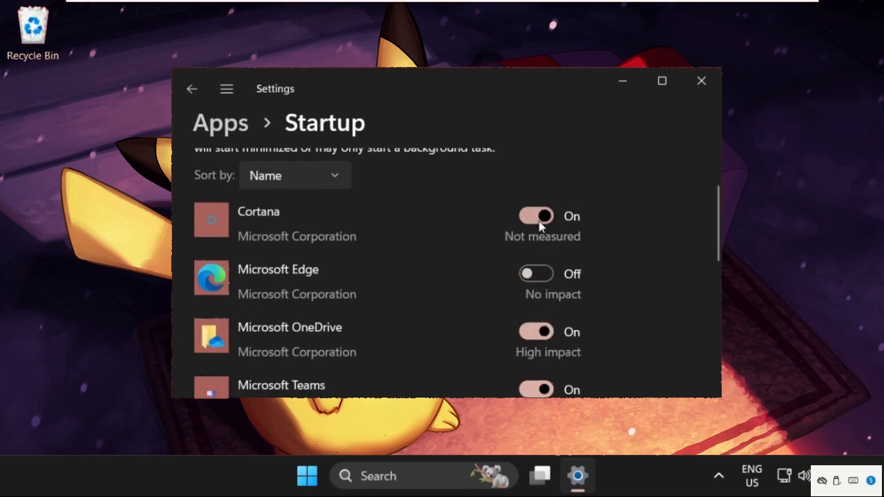
scroll(543, 328, "down", 1)
left_click(540, 296)
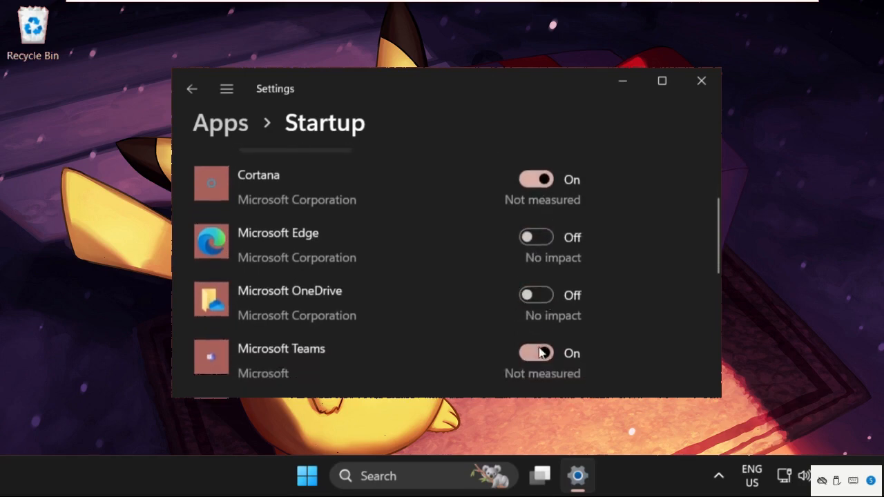
left_click(542, 353)
scroll(543, 349, "down", 2)
left_click(543, 340)
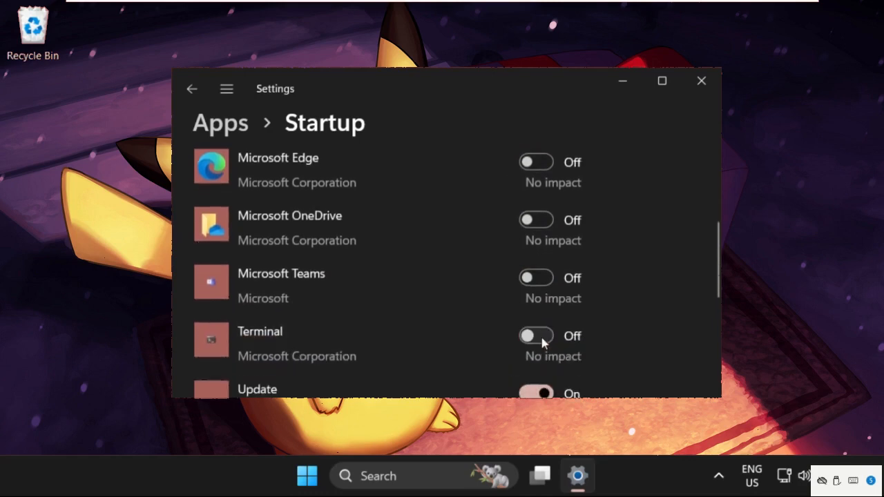
Turn off automatic startup for Update, Windows Security notification icon and Xbox App Services, and close Settings.
scroll(543, 341, "down", 2)
left_click(543, 317)
left_click(543, 376)
scroll(537, 348, "down", 2)
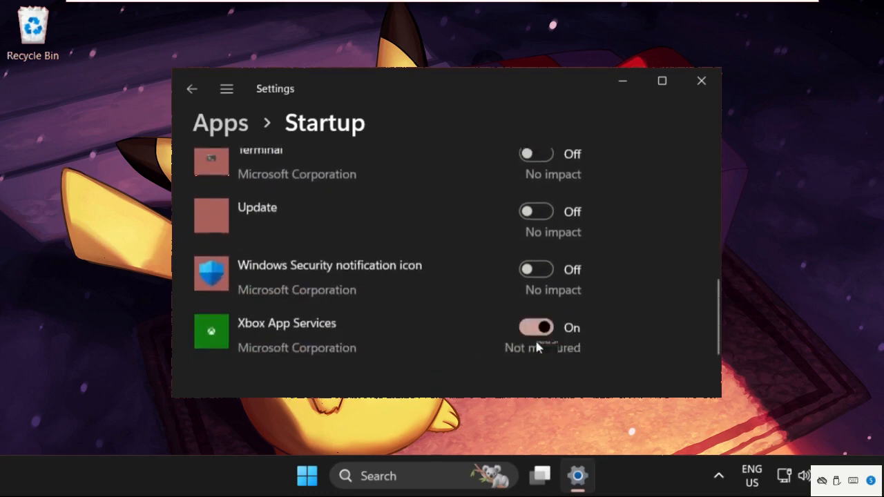
scroll(536, 343, "down", 2)
left_click(536, 247)
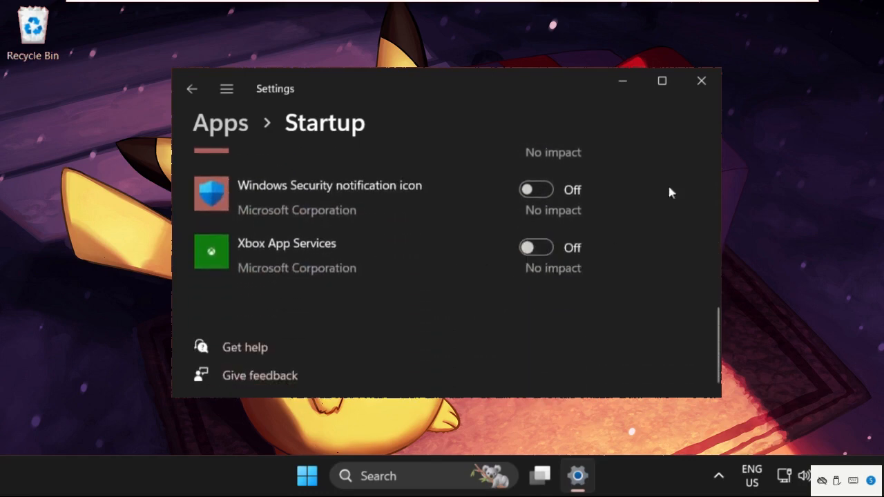
scroll(557, 284, "up", 10)
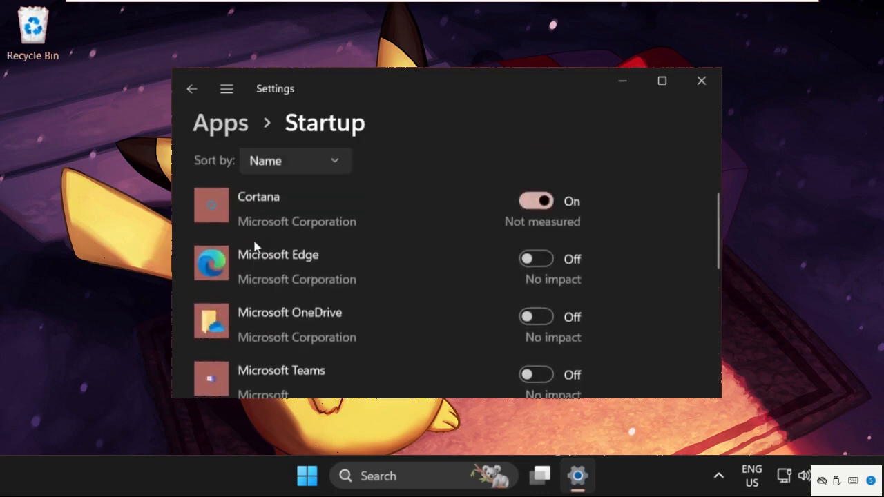
left_click(701, 81)
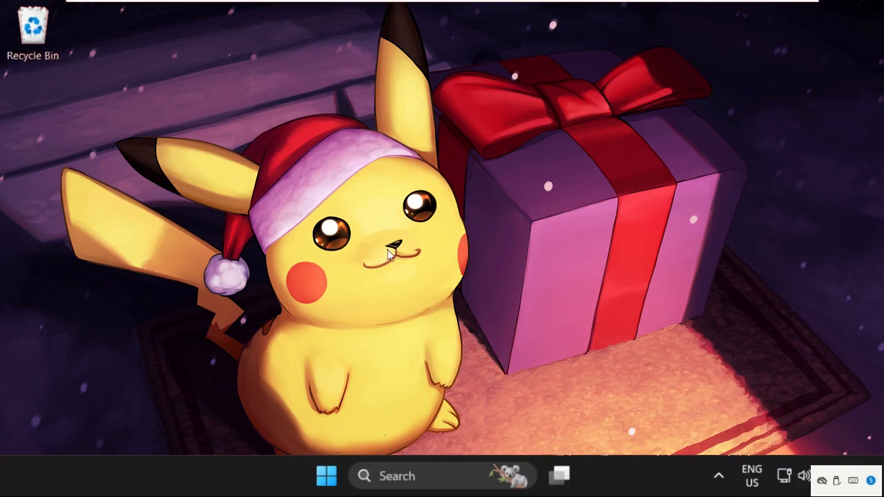
Open System Configuration by running the msconfig command from the Run dialog.
right_click(326, 475)
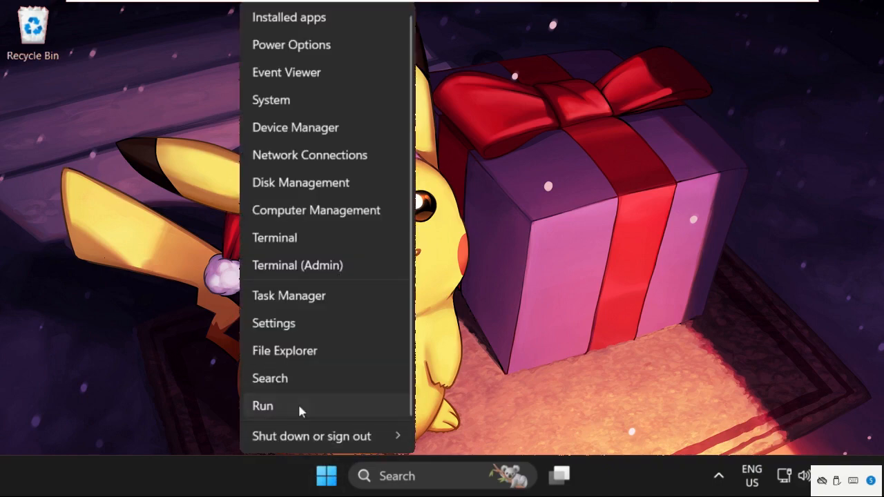
left_click(300, 411)
left_click_drag(204, 279, 523, 175)
key("BackSpace")
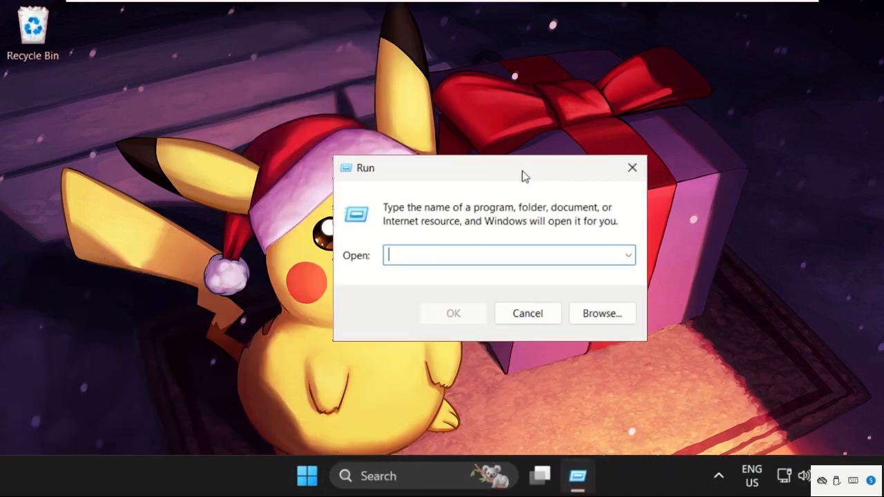
type("msconfi")
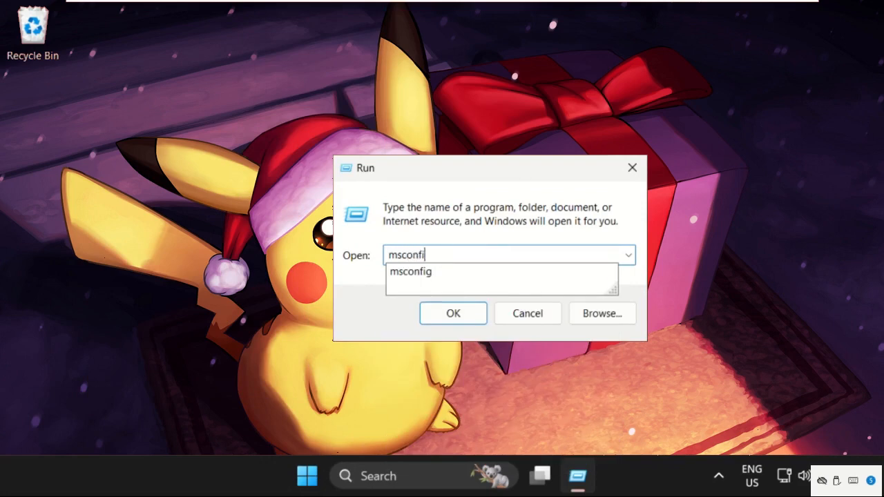
type("g")
left_click(438, 315)
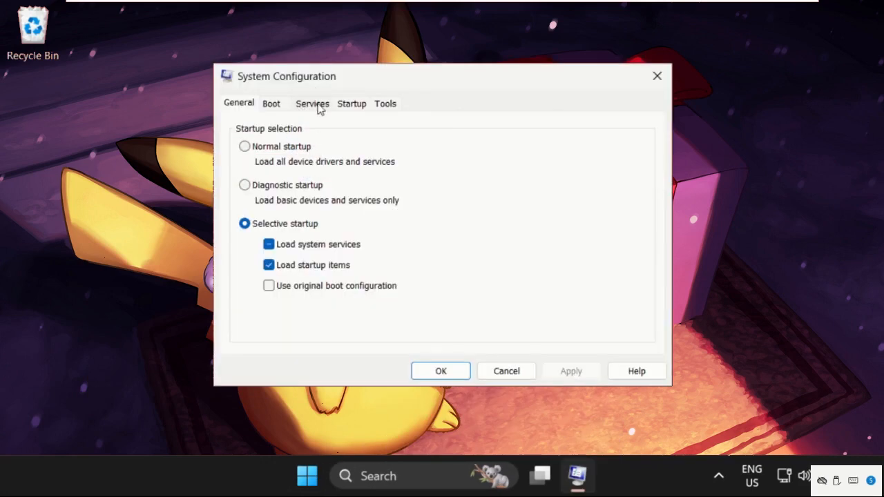
Hide all Microsoft services in the System Configuration services list and accept the configuration.
left_click(318, 108)
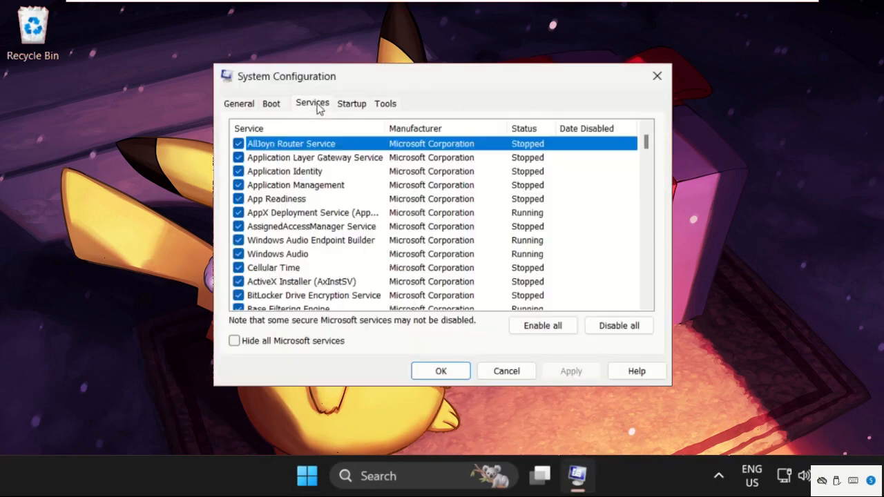
left_click(236, 343)
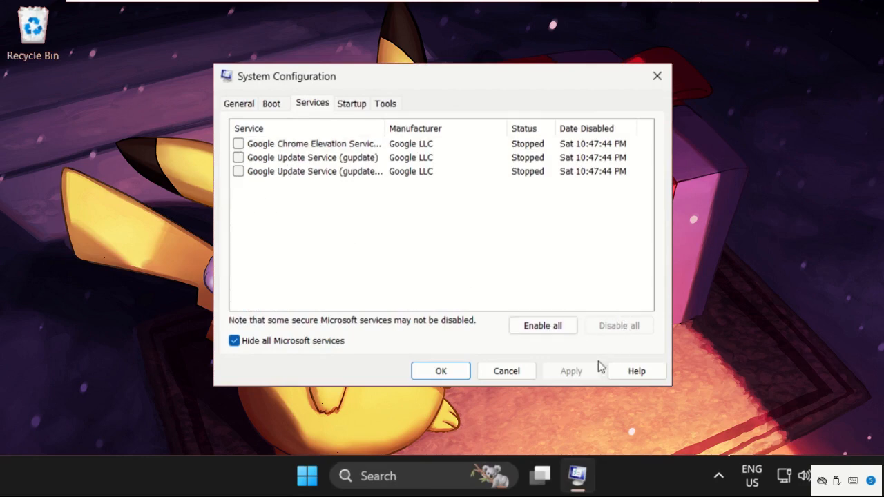
left_click(441, 371)
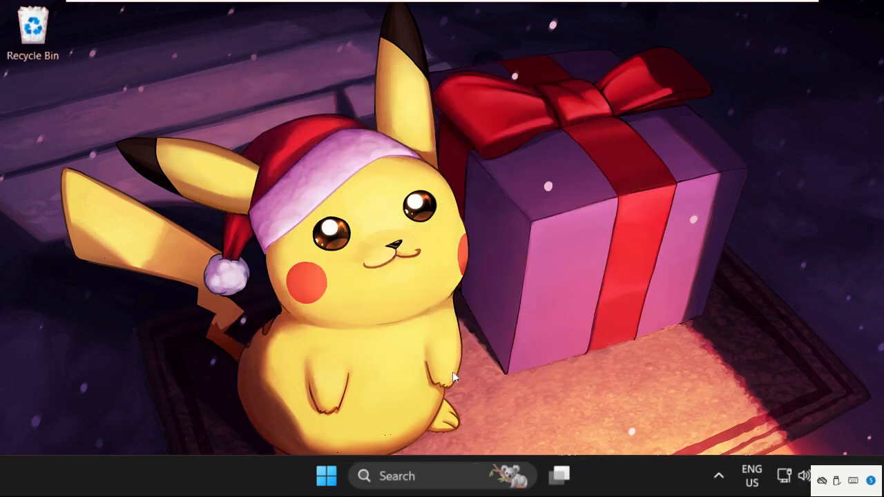
Bring up the computer's power options for shutting down or restarting.
left_click(326, 482)
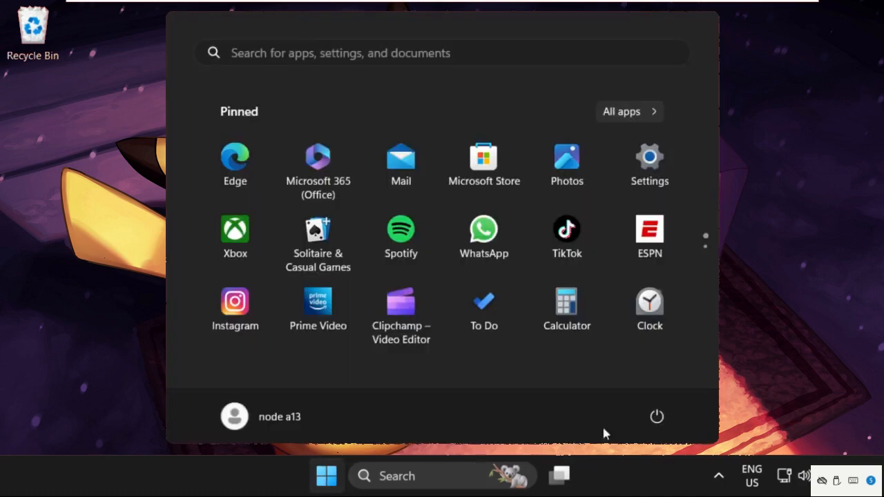
left_click(657, 418)
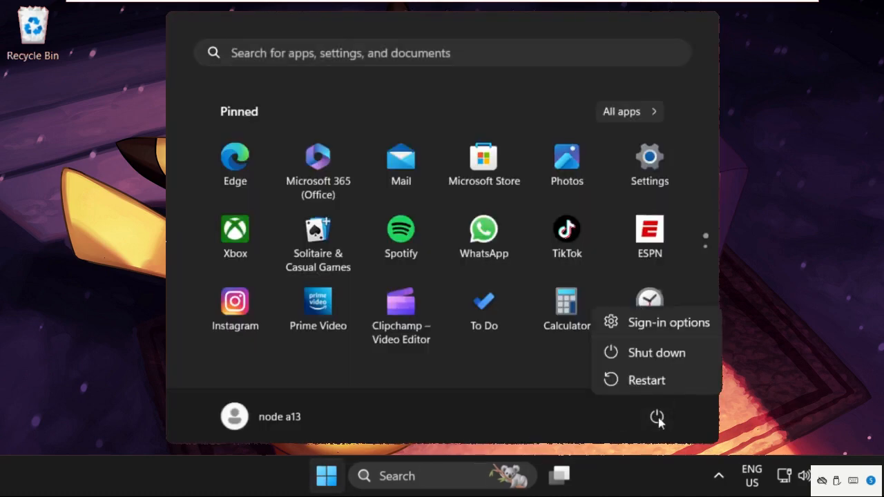